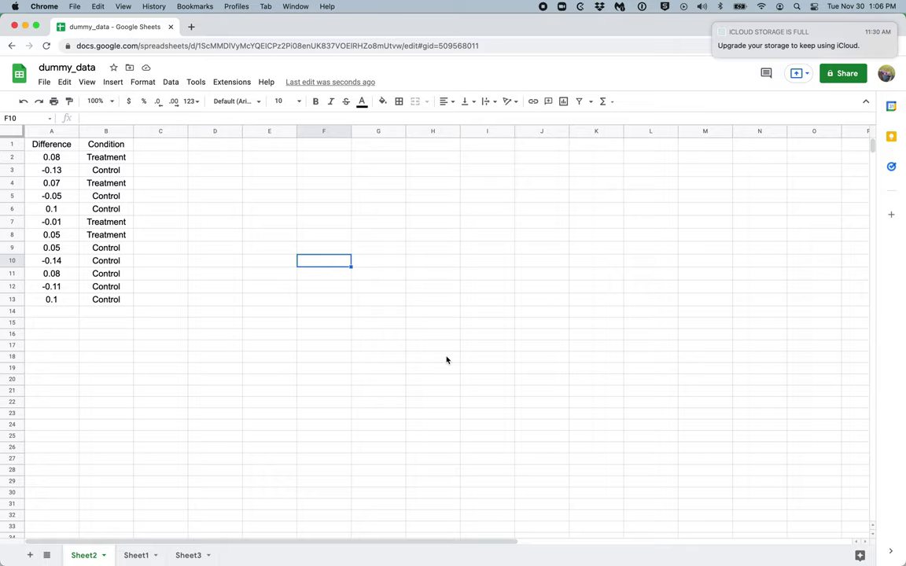
Step: Select the Difference and Condition columns and the Treatment and Control cells to review the data
click(52, 133)
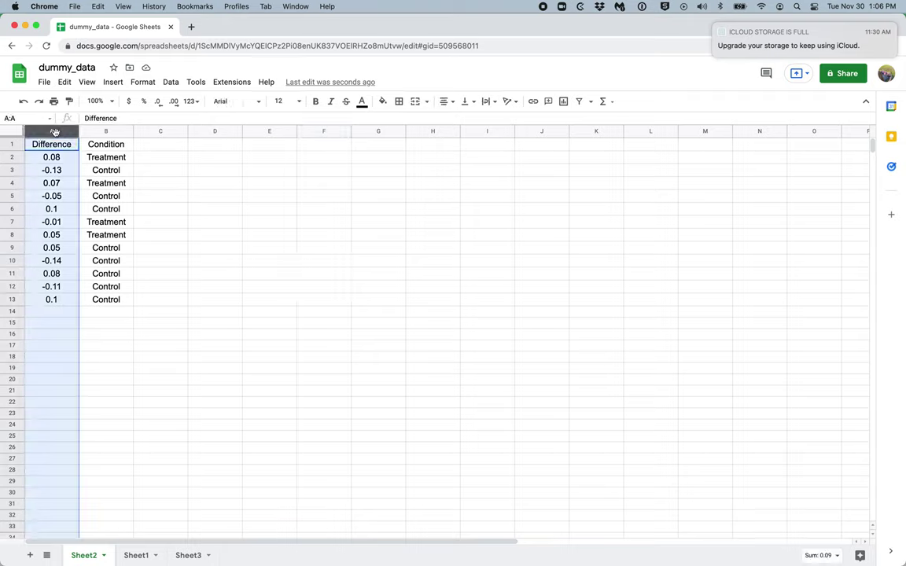
click(97, 131)
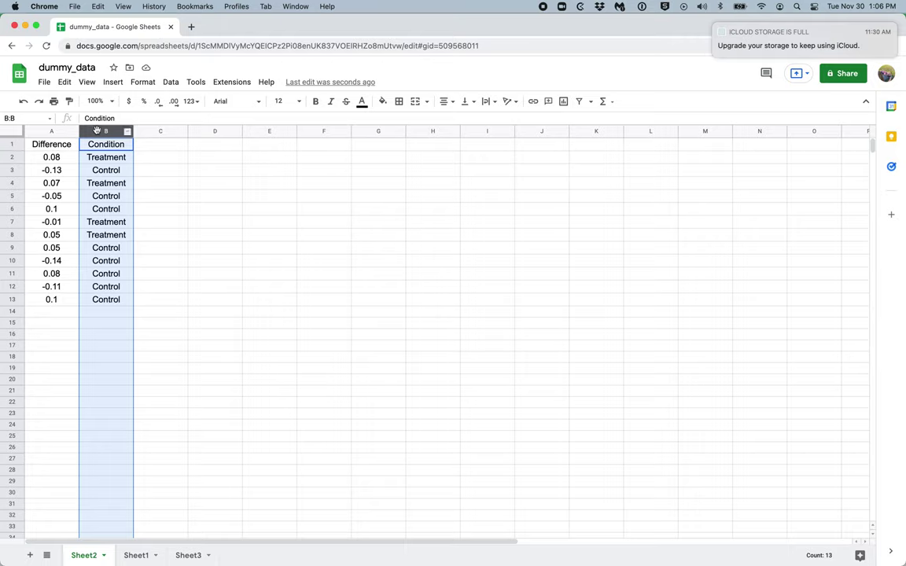
click(121, 164)
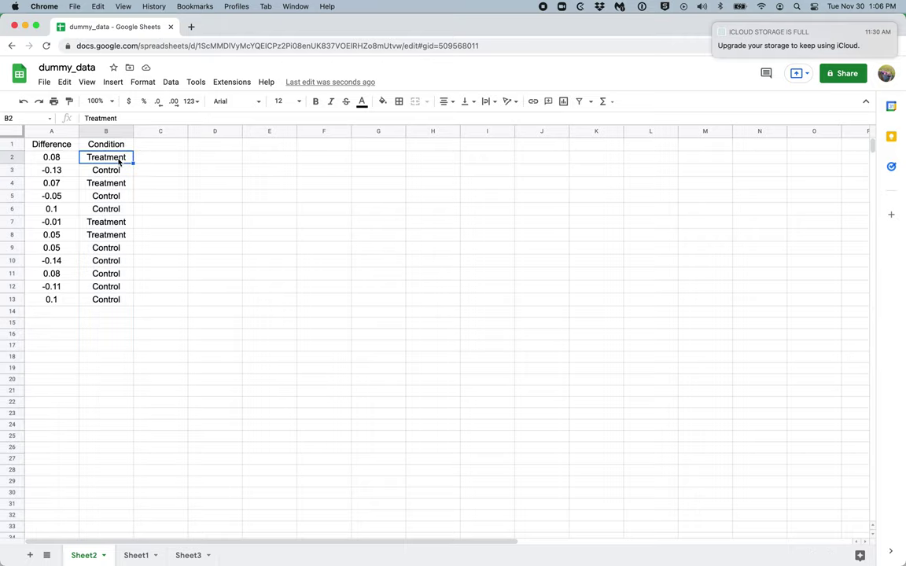
click(120, 174)
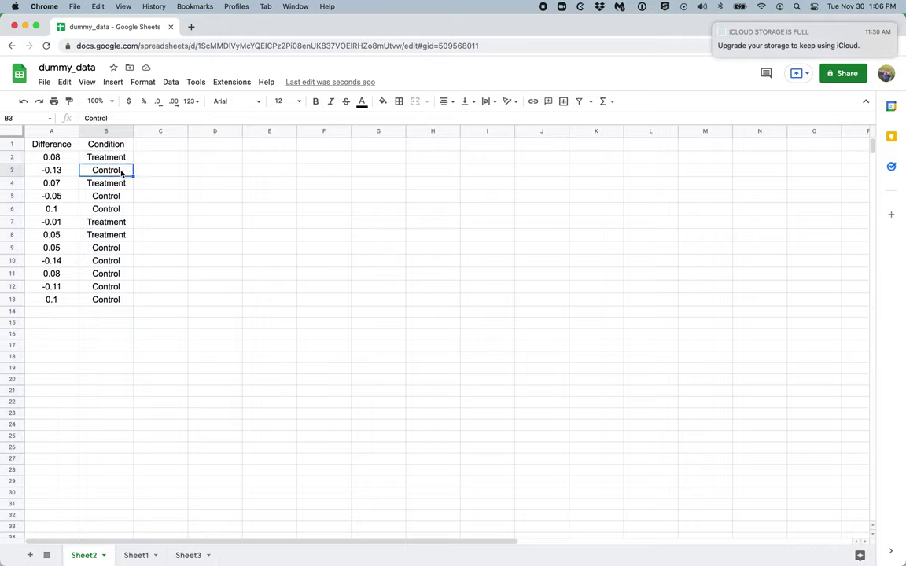
Step: Download the dummy_data sheet as a Comma Separated Values (.csv) file
click(45, 82)
mouse_move(119, 213)
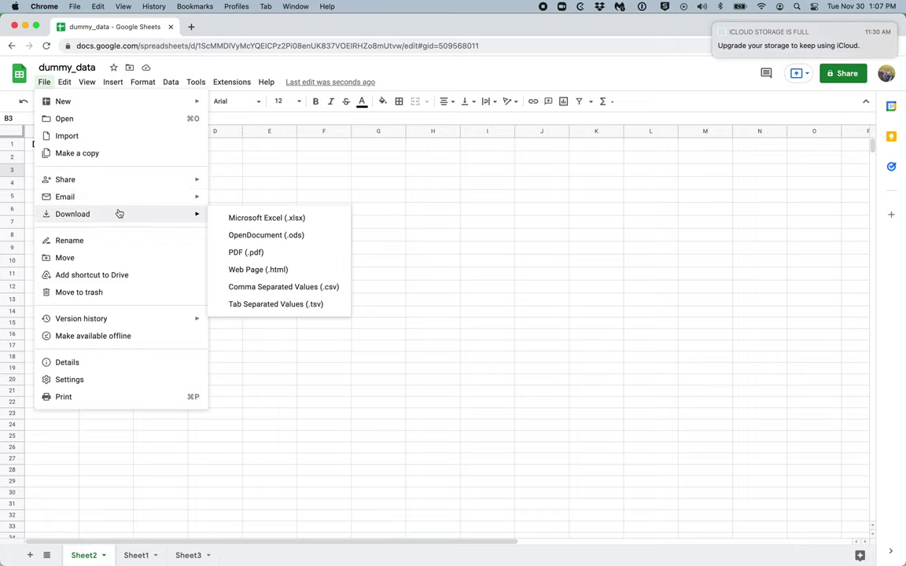
click(284, 288)
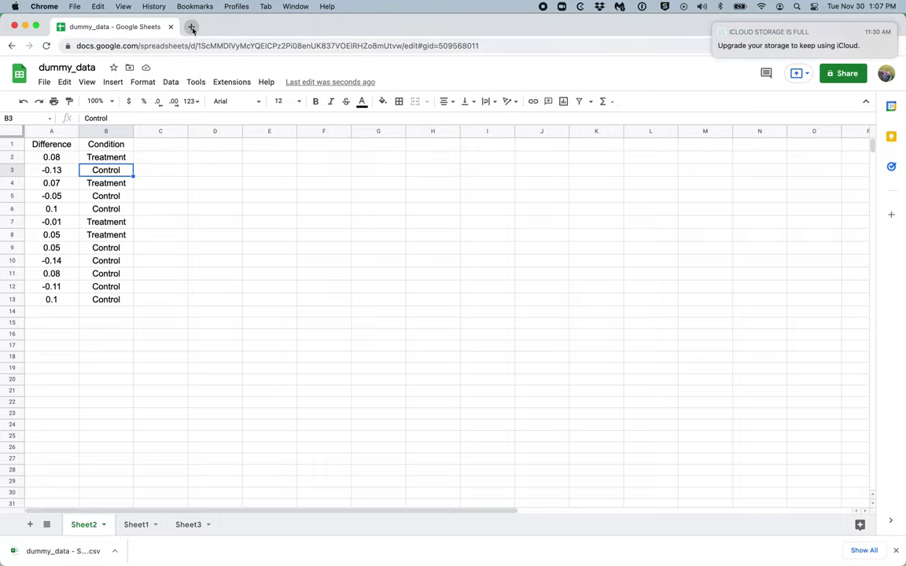
click(191, 27)
Step: Search Google for 'statkey' and open the StatKey - Lock5 result at lock5stat.com
text(statkey)
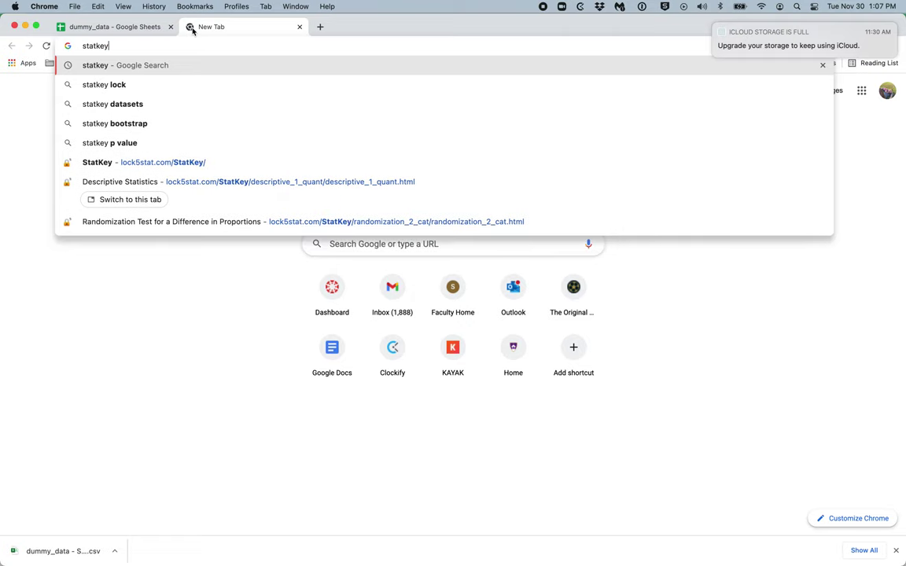
key(Return)
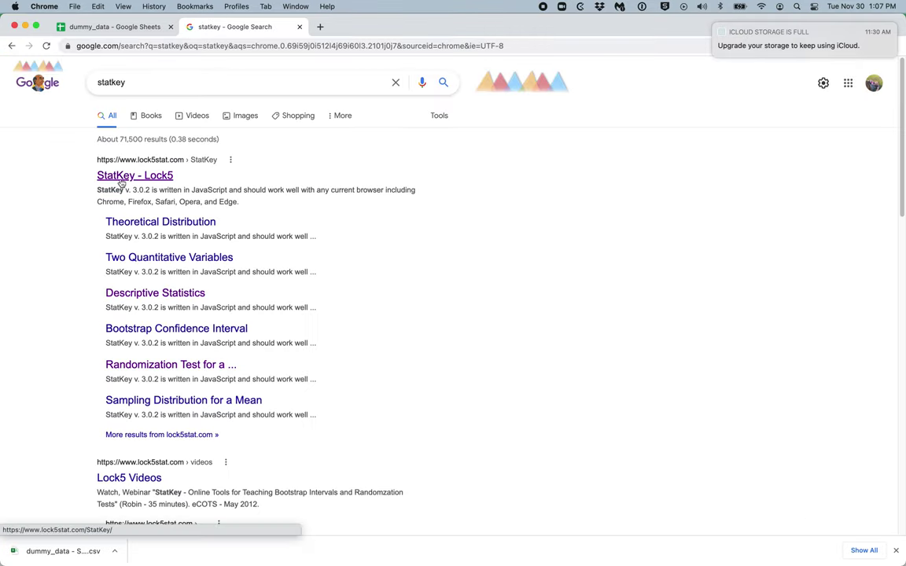
click(161, 178)
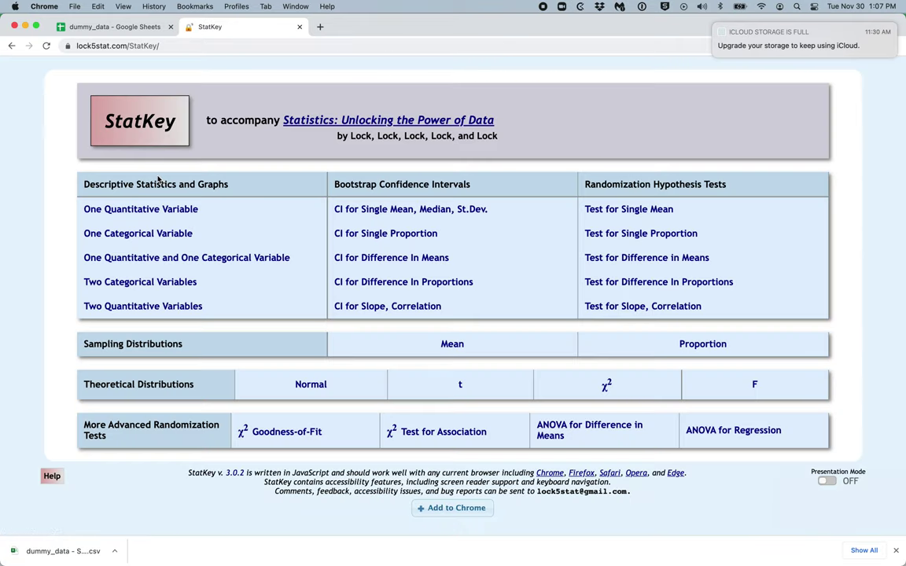
Step: Check the spreadsheet, then open 'One Quantitative and One Categorical Variable' under Descriptive Statistics and Graphs
click(122, 26)
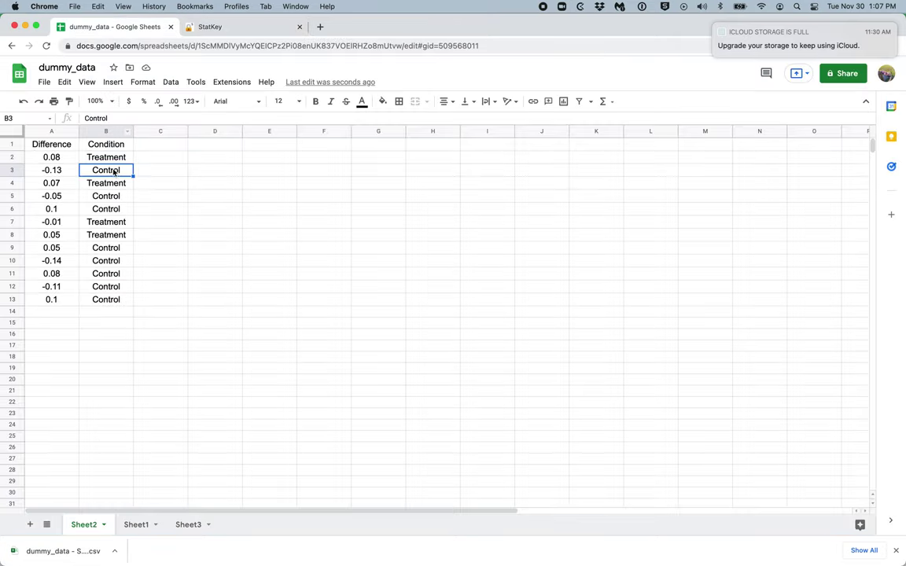
click(258, 26)
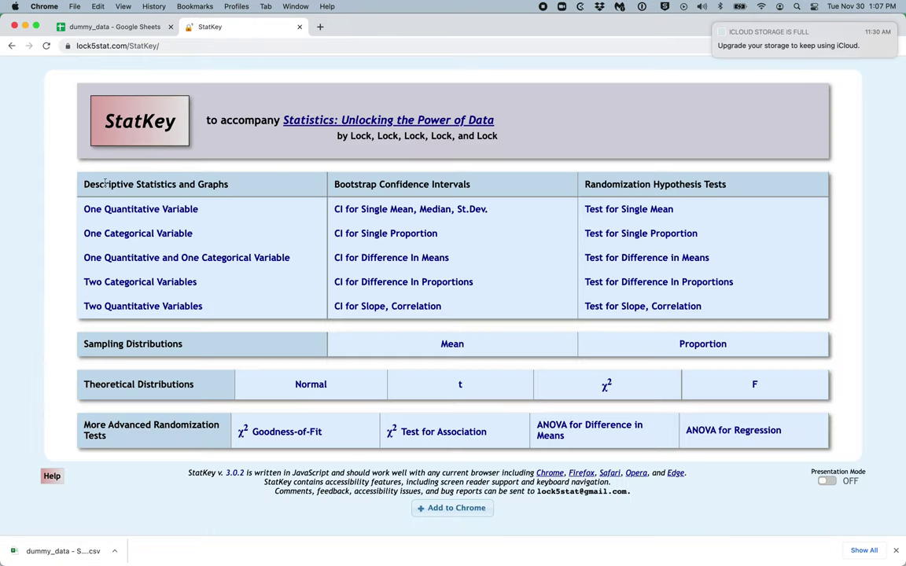
drag(84, 186, 229, 184)
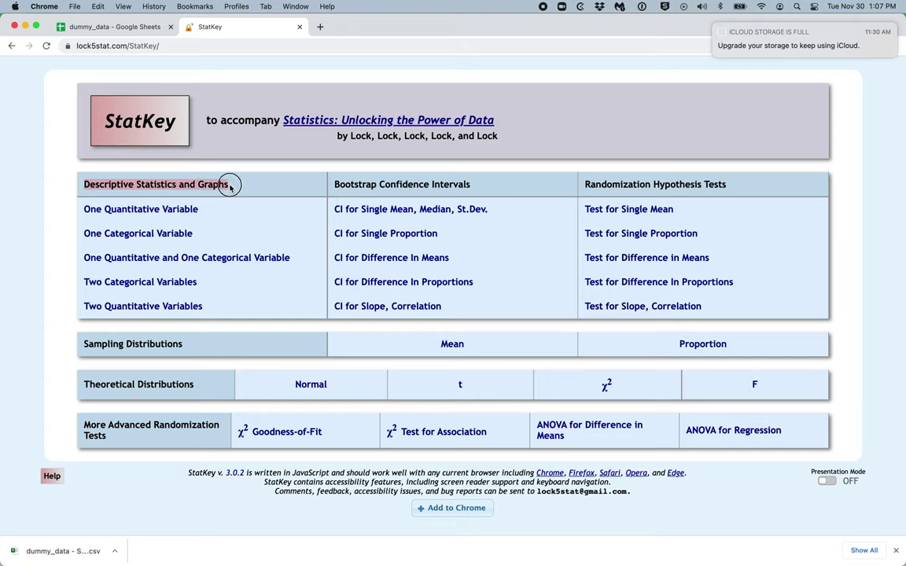
click(142, 262)
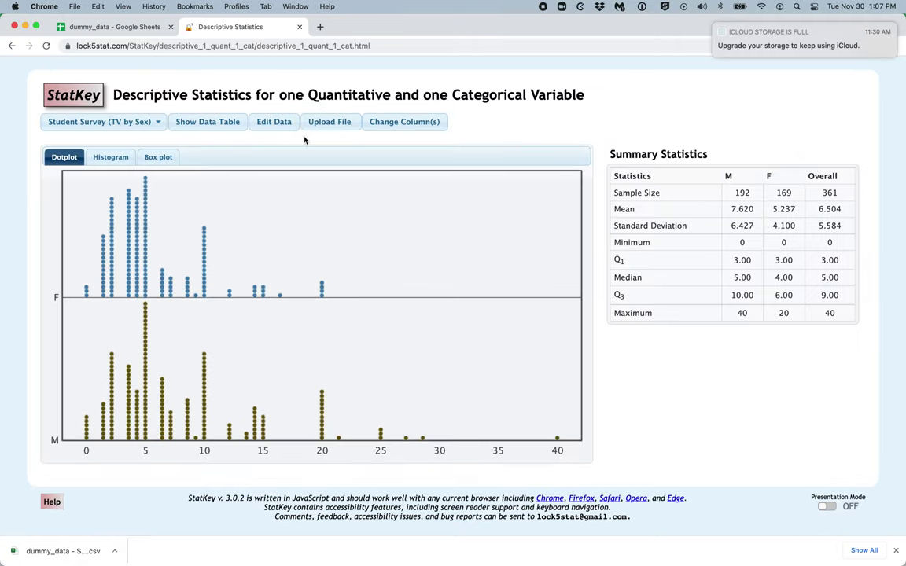
click(341, 122)
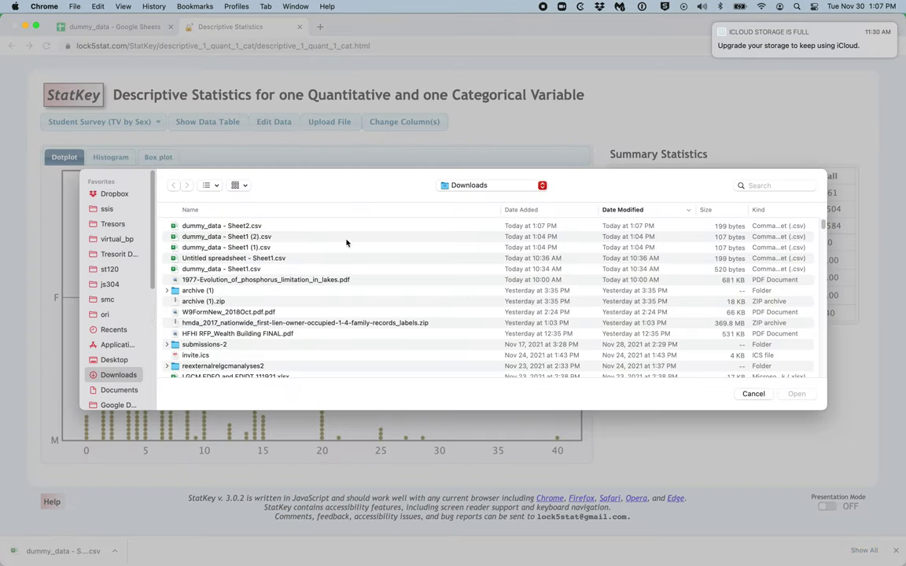
Step: Upload dummy_data - Sheet2.csv, choosing Difference as quantitative and Condition as categorical, giving Treatment n=4, Control n=8
click(222, 227)
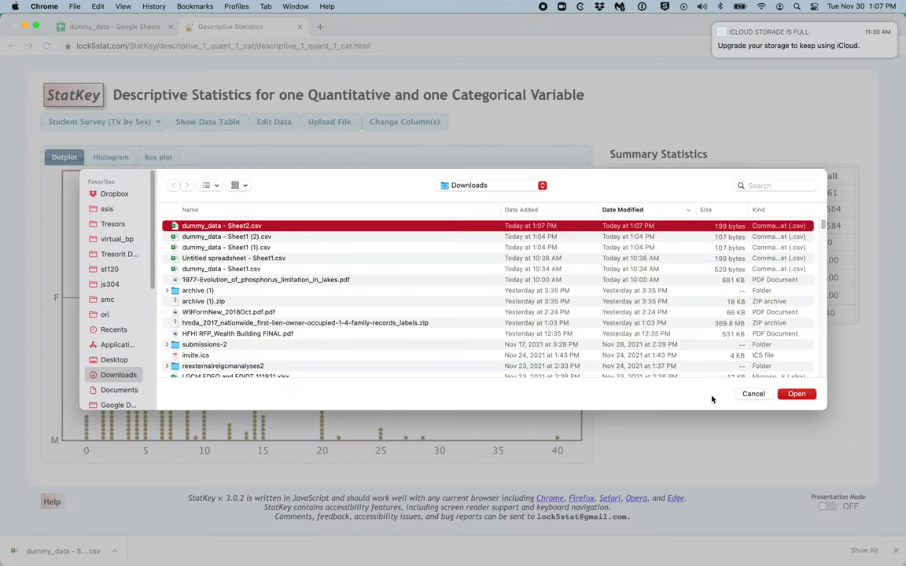
click(797, 394)
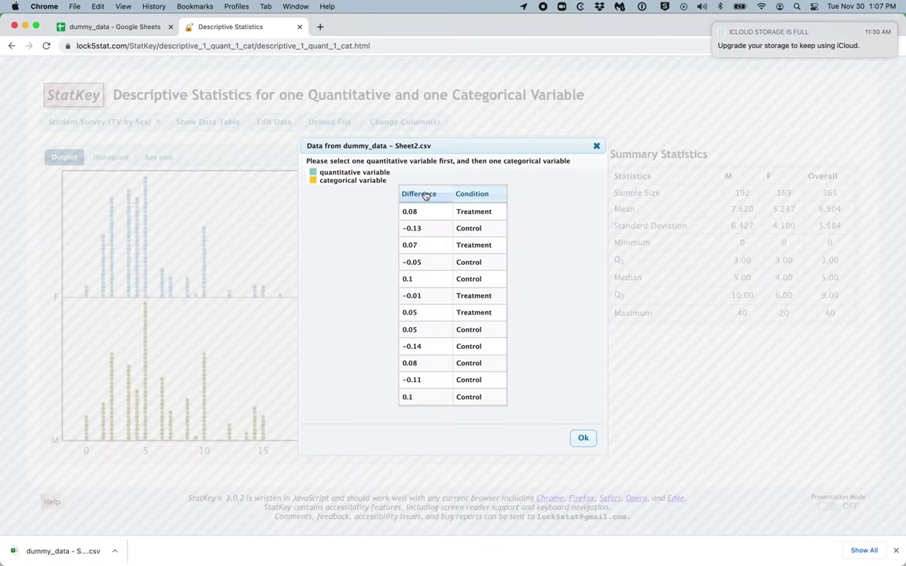
click(419, 194)
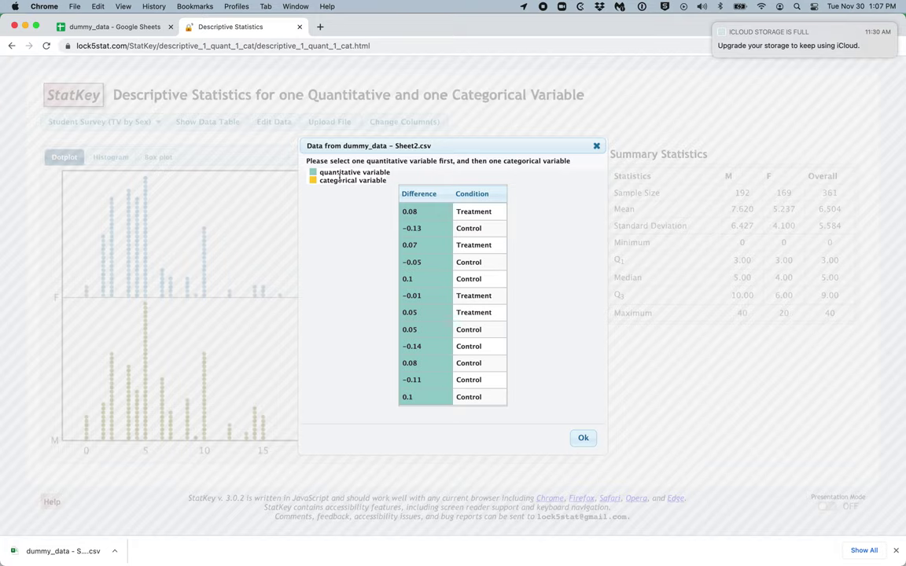
click(483, 196)
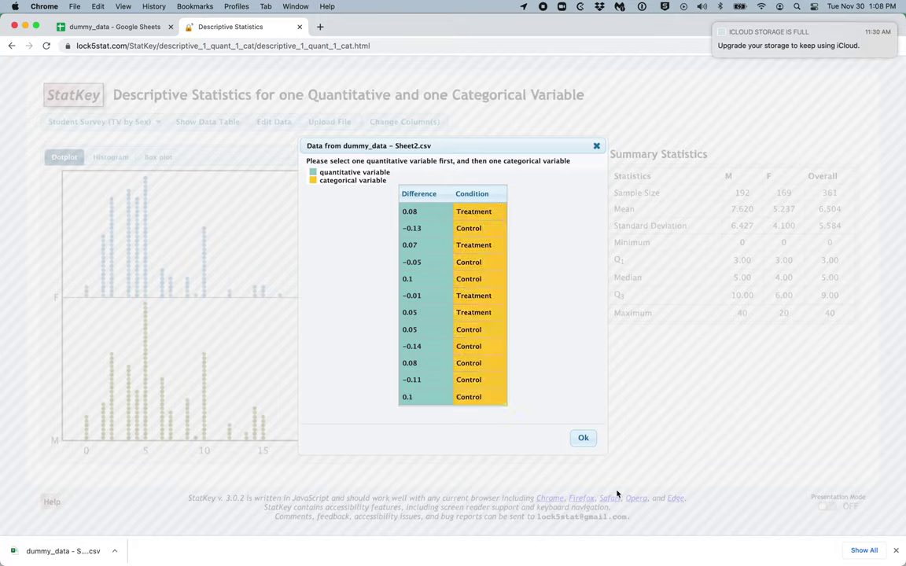
click(584, 439)
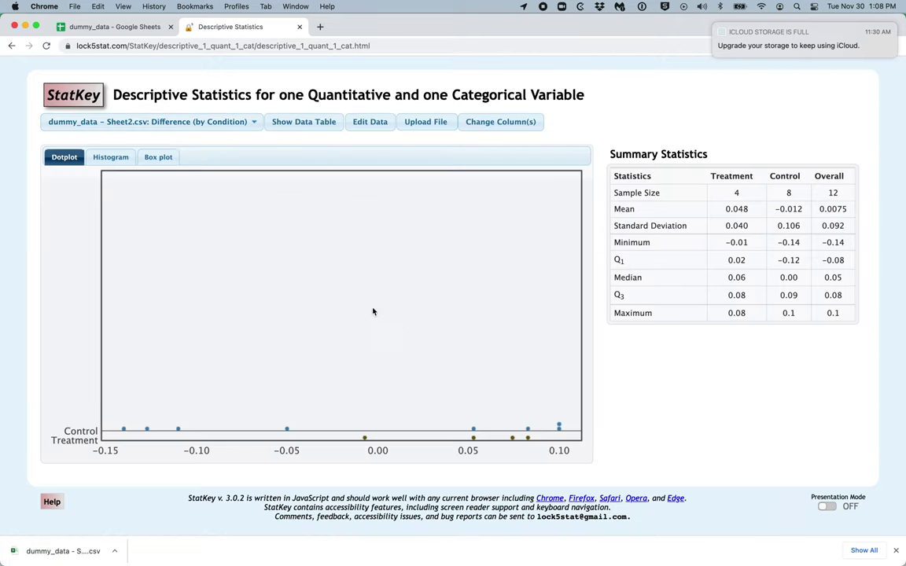
Step: Switch the plot to side-by-side box plots and highlight the sample size, mean and SD rows
click(107, 155)
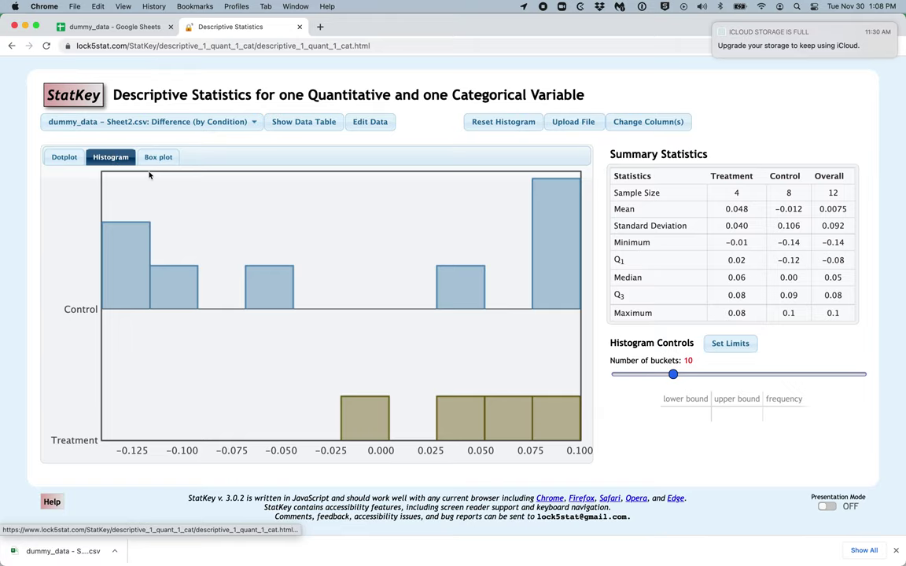
click(157, 157)
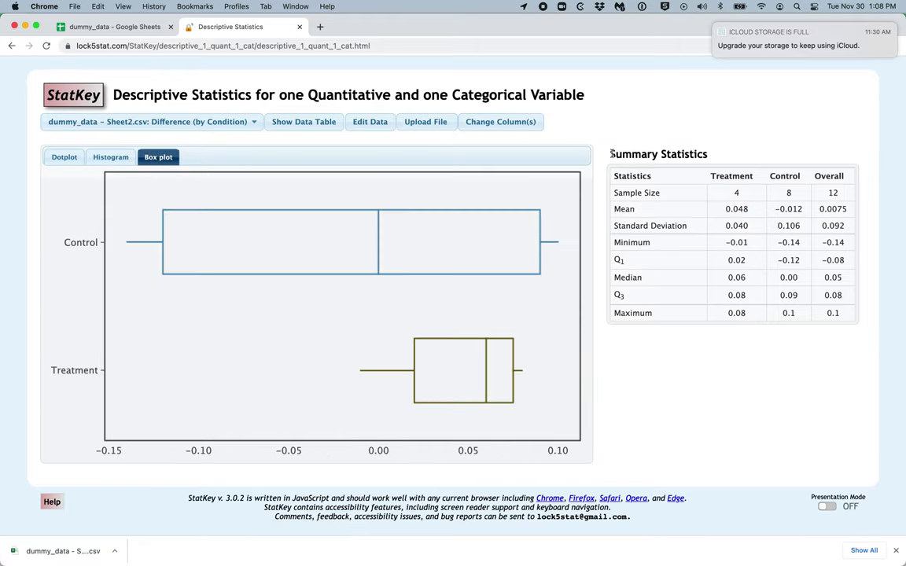
drag(610, 154, 825, 344)
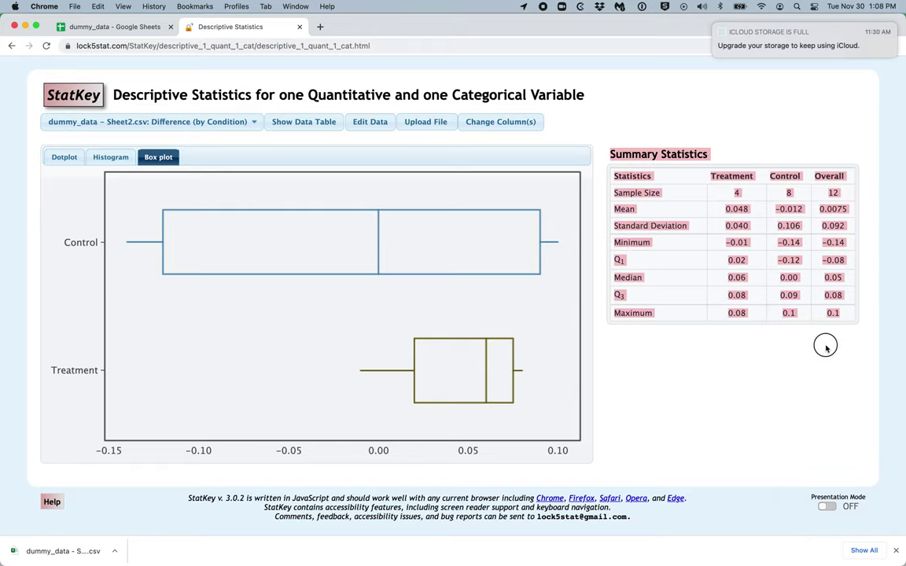
click(827, 345)
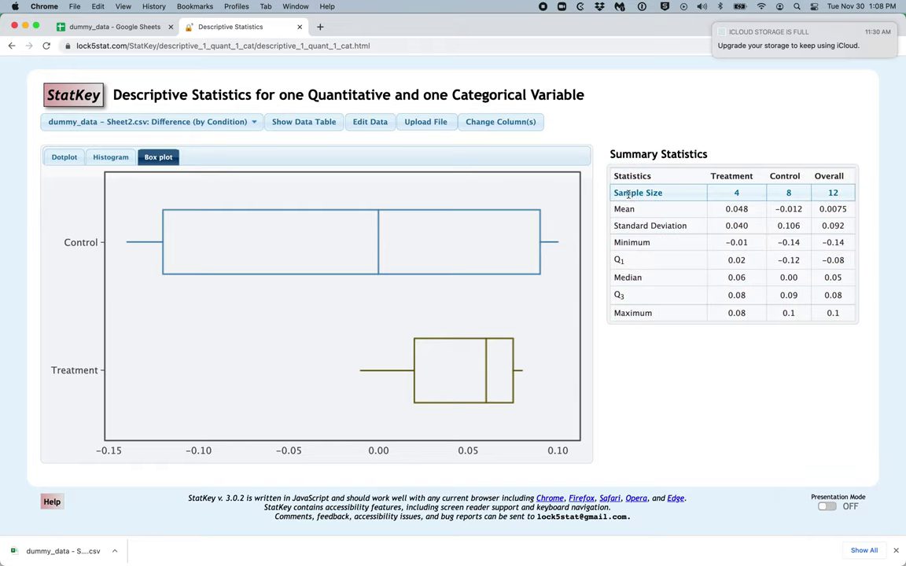
drag(615, 194, 806, 228)
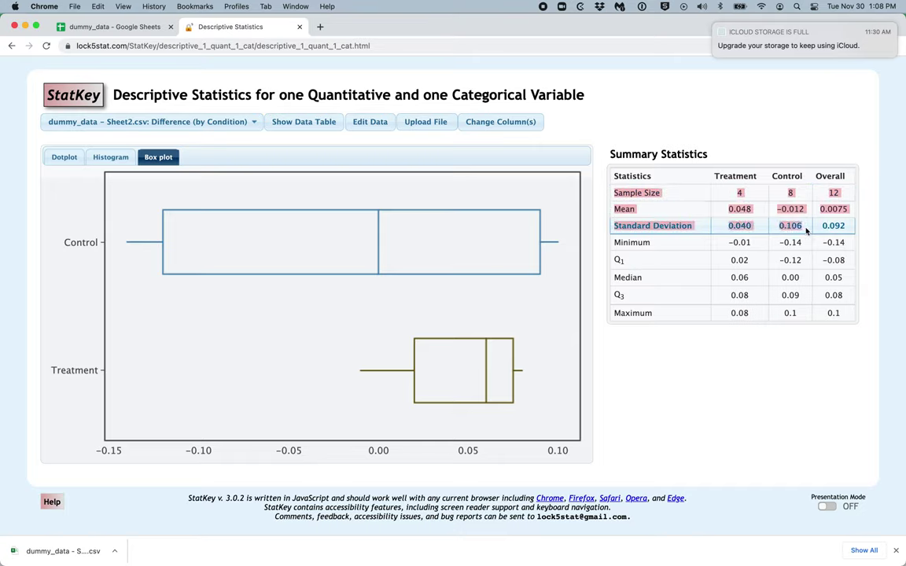
Step: Search Google for 'isi applets' and open the ISI Applets and Data page
click(319, 28)
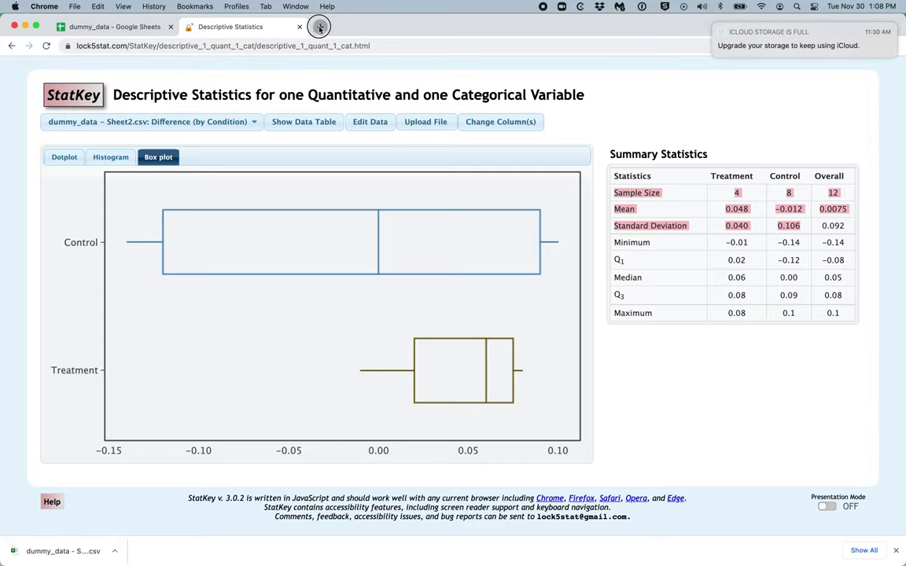
text(isi )
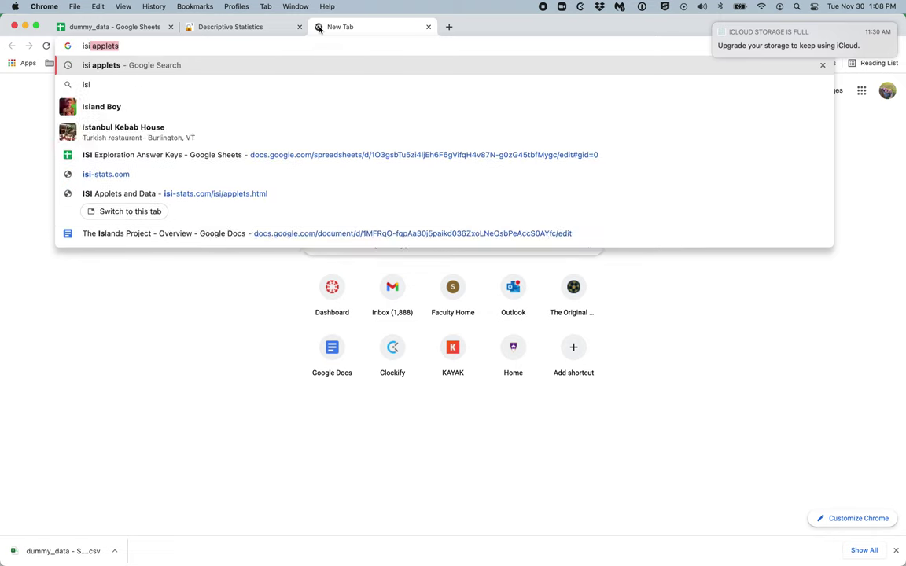
text(applets)
key(Return)
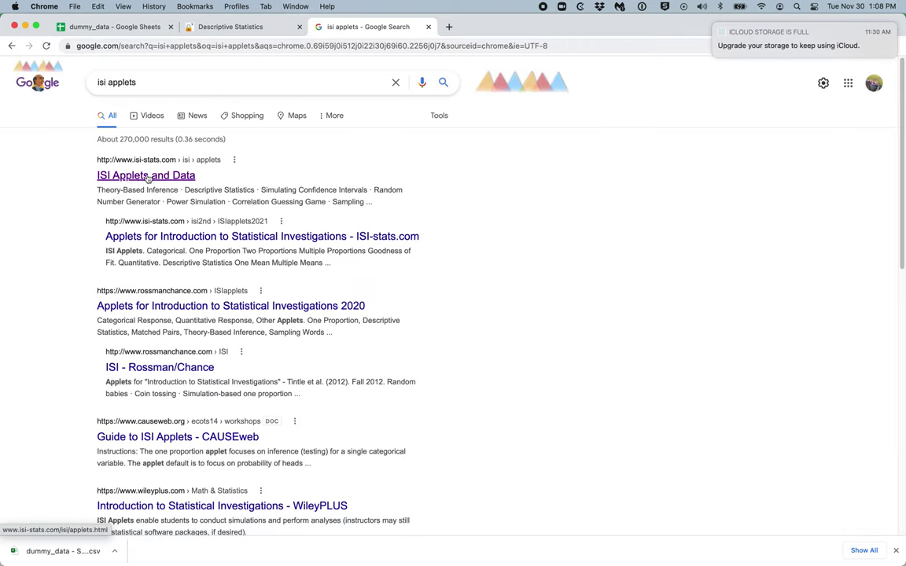
click(148, 176)
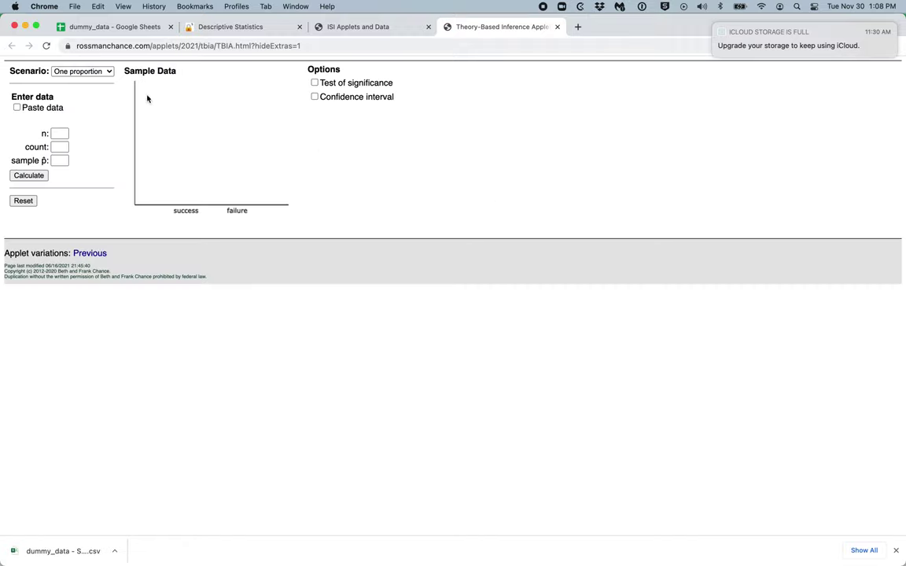
Step: Switch the applet to Two Means and enter sample sizes 4 and 8 from StatKey
click(101, 73)
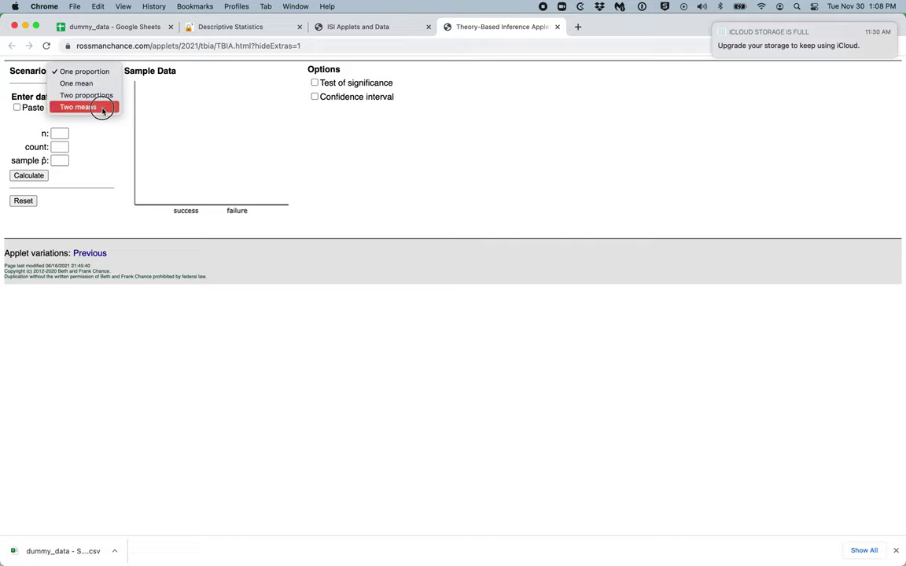
click(102, 108)
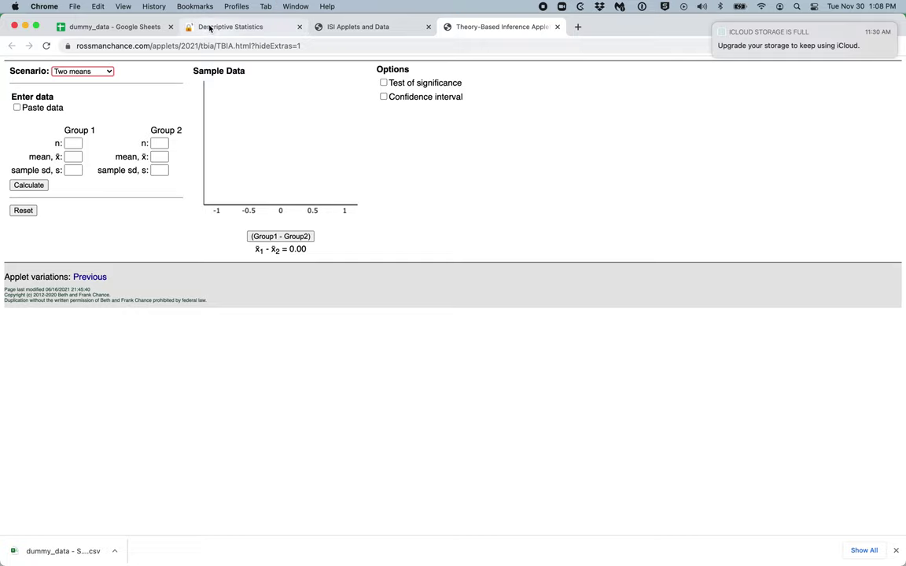
drag(236, 28, 304, 25)
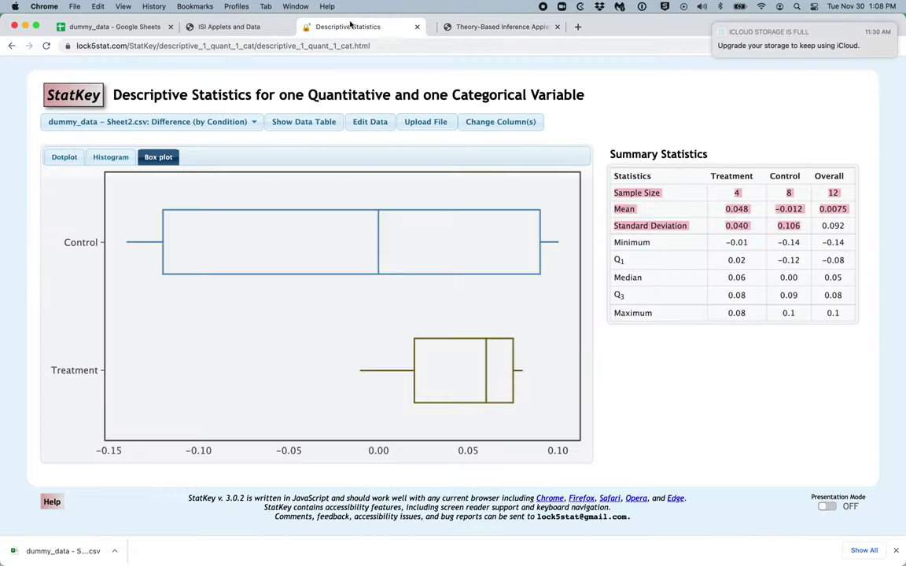
click(733, 195)
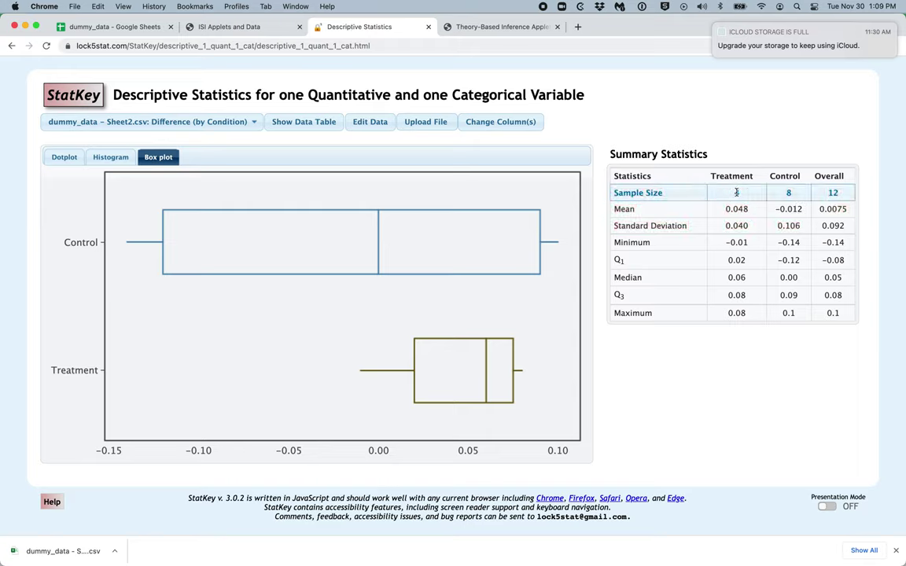
click(736, 192)
click(488, 27)
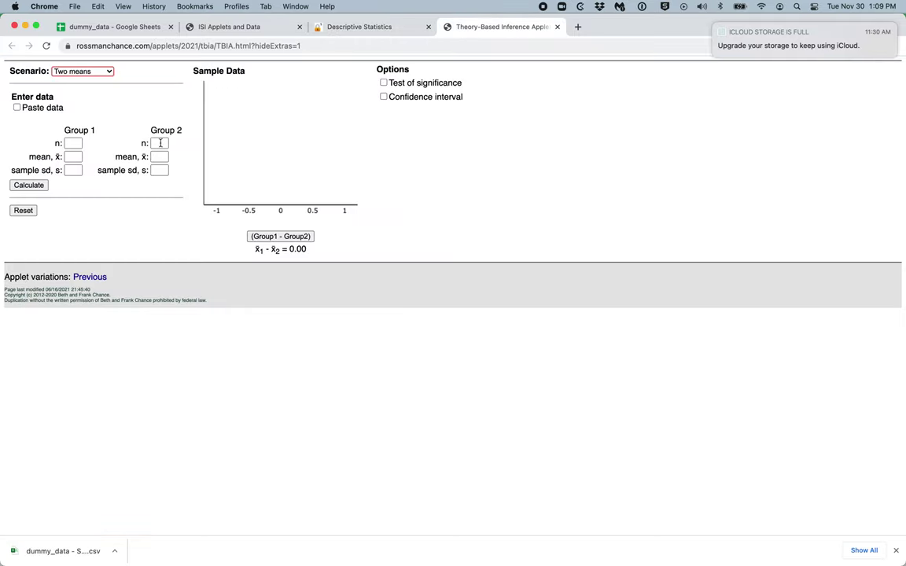
click(69, 144)
click(159, 143)
Step: Enter the group means .048 and -.012
click(375, 28)
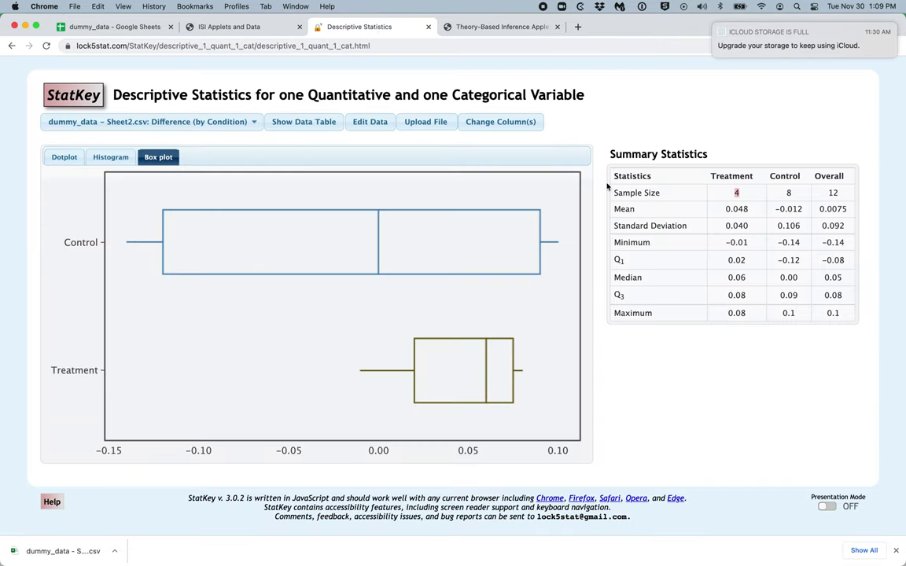
drag(725, 208, 758, 212)
click(461, 27)
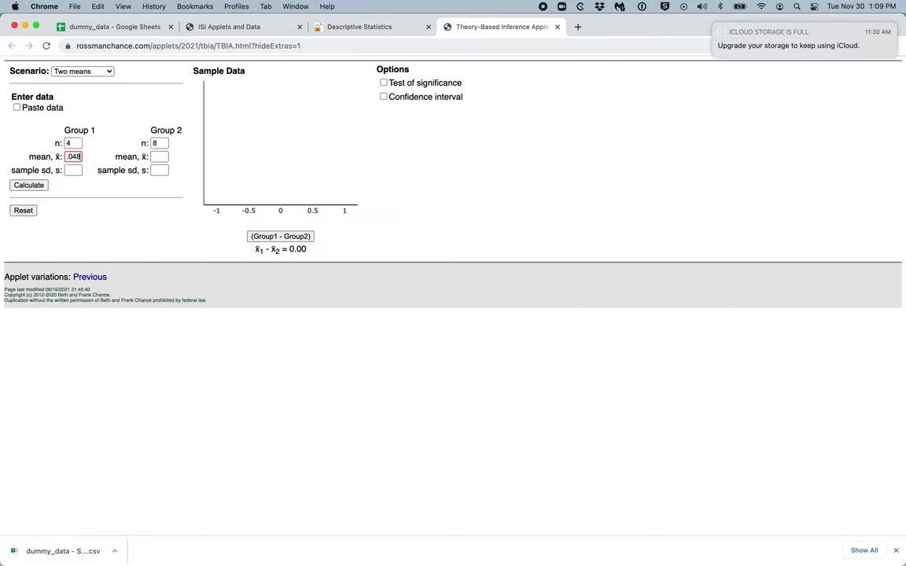
click(158, 157)
text(-.012)
key(Tab)
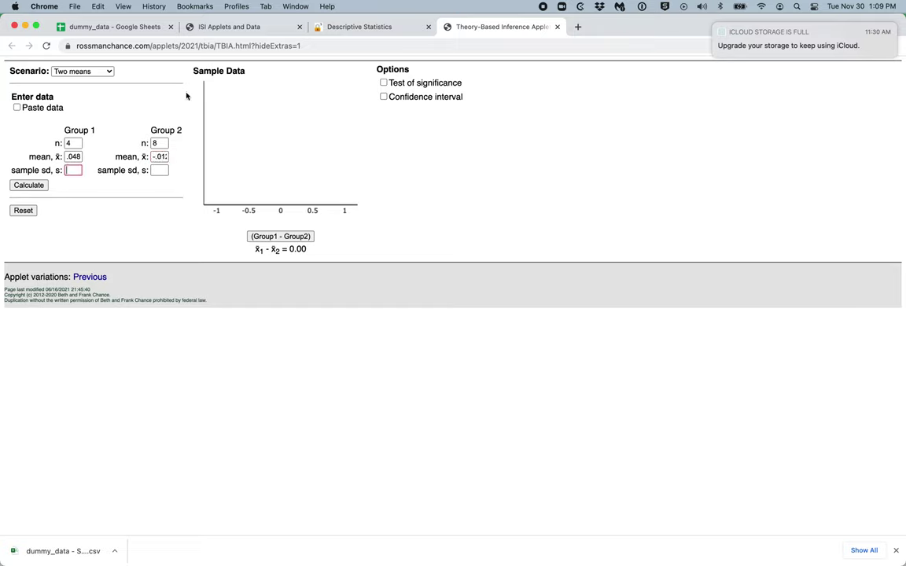
Step: Enter the standard deviations .040 and .106 and calculate, showing x̄1 − x̄2 = 0.06
click(343, 26)
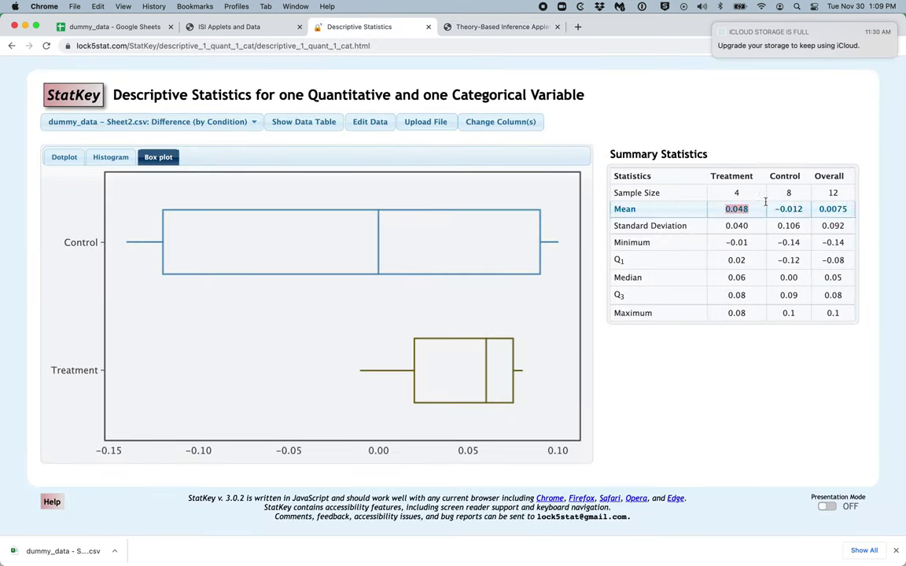
click(450, 28)
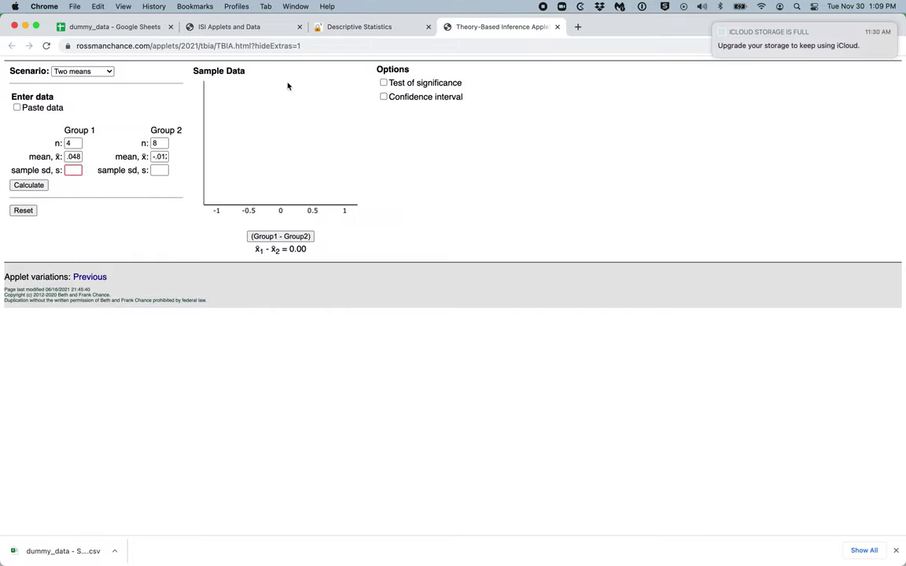
text(.040)
key(Tab)
click(34, 186)
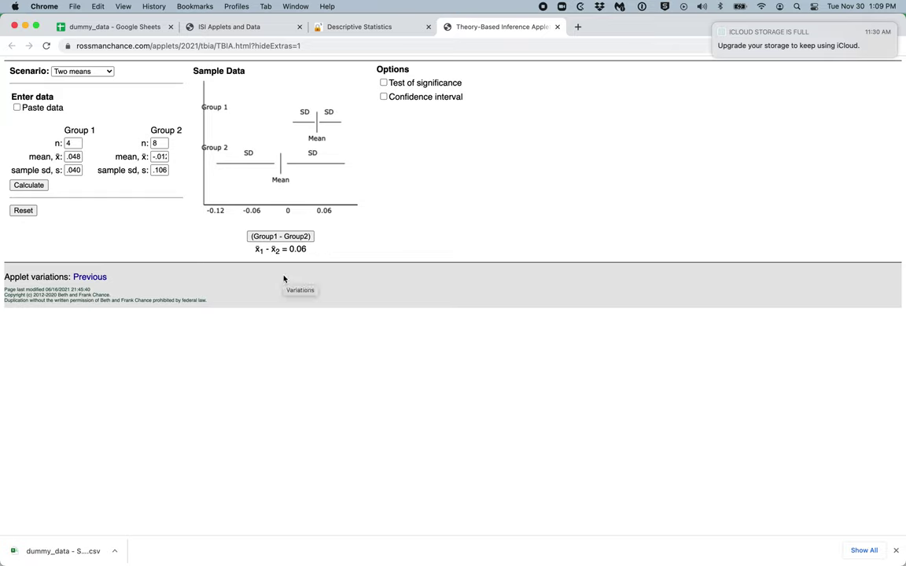
Step: Turn on a two-sided (≠) test of significance and highlight t = 1.41 and p-value 0.1890
click(384, 83)
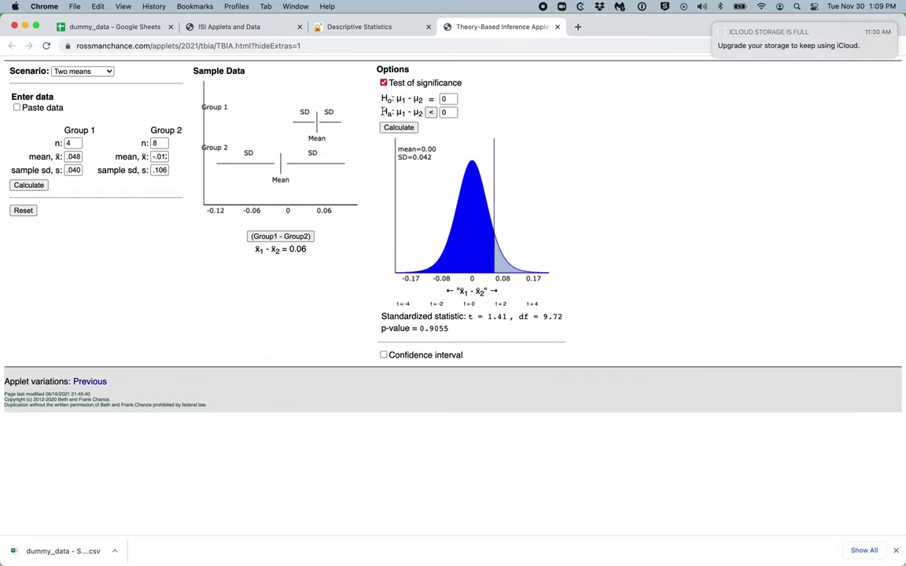
click(430, 112)
click(431, 113)
click(406, 128)
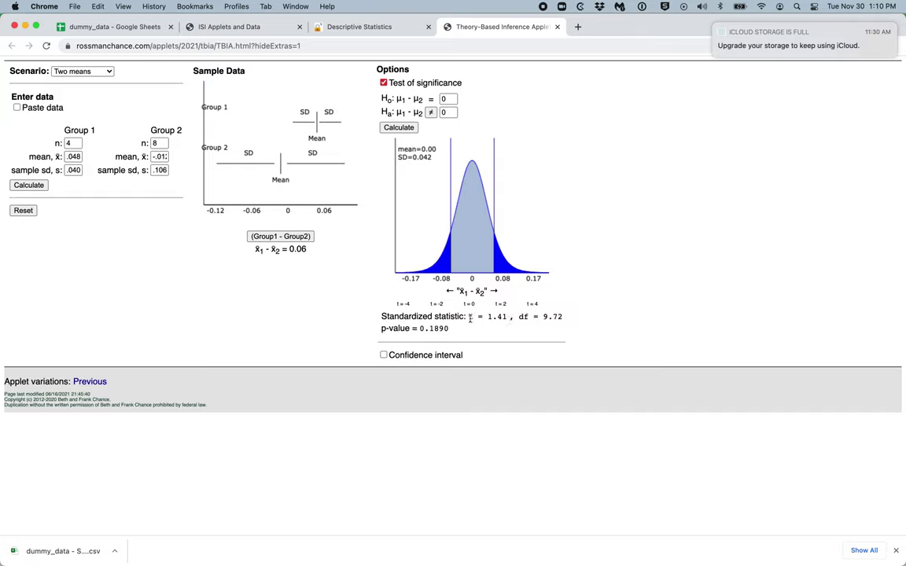
drag(470, 317, 516, 316)
drag(419, 330, 449, 331)
Step: Turn on the confidence interval, showing (−0.0350, 0.1550) for μ1 − μ2 with df = 9.72
click(384, 355)
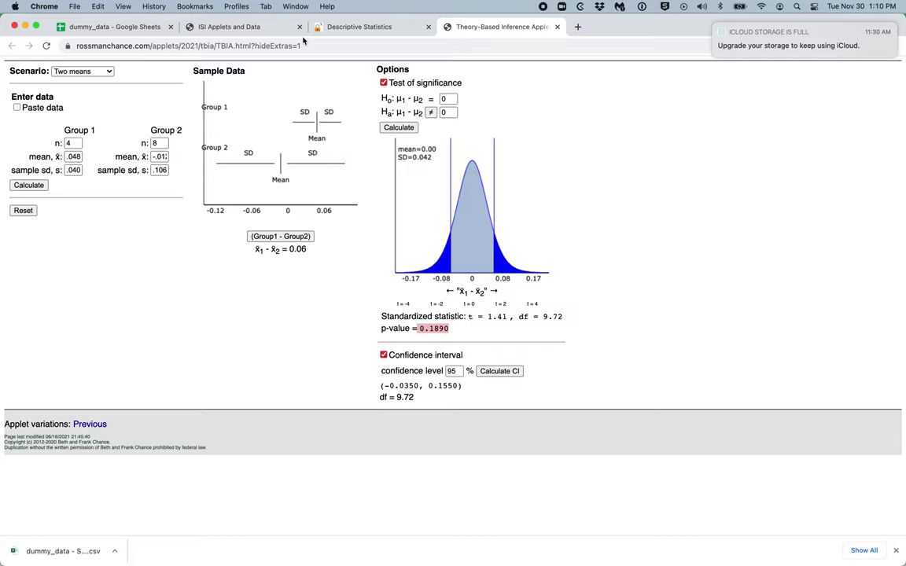
Step: On dummy_data's Sheet1, copy the Change column cells A1:A8
click(113, 28)
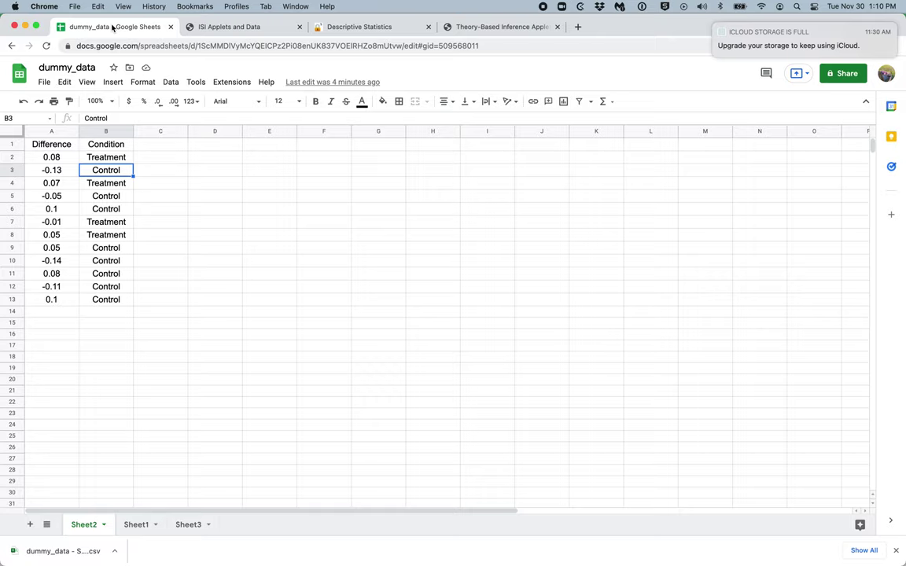
click(118, 523)
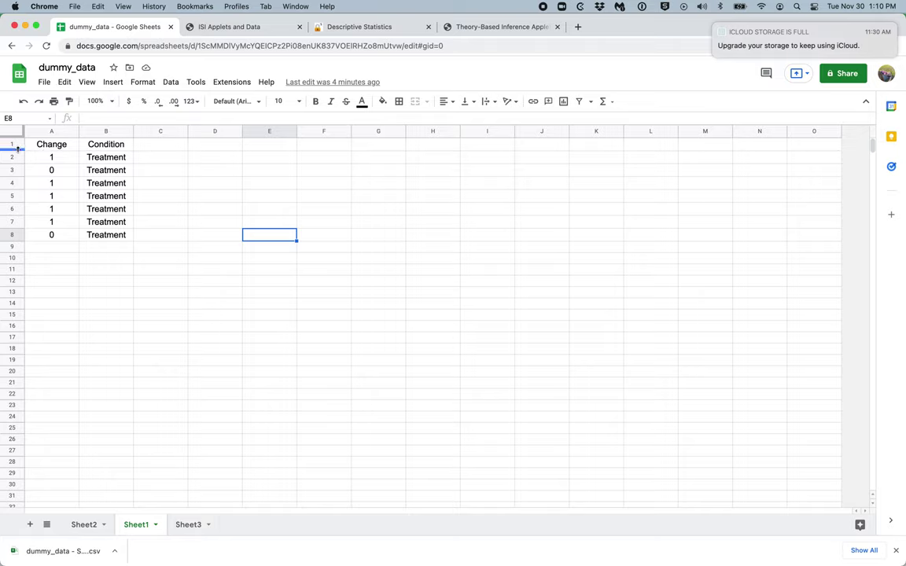
click(58, 147)
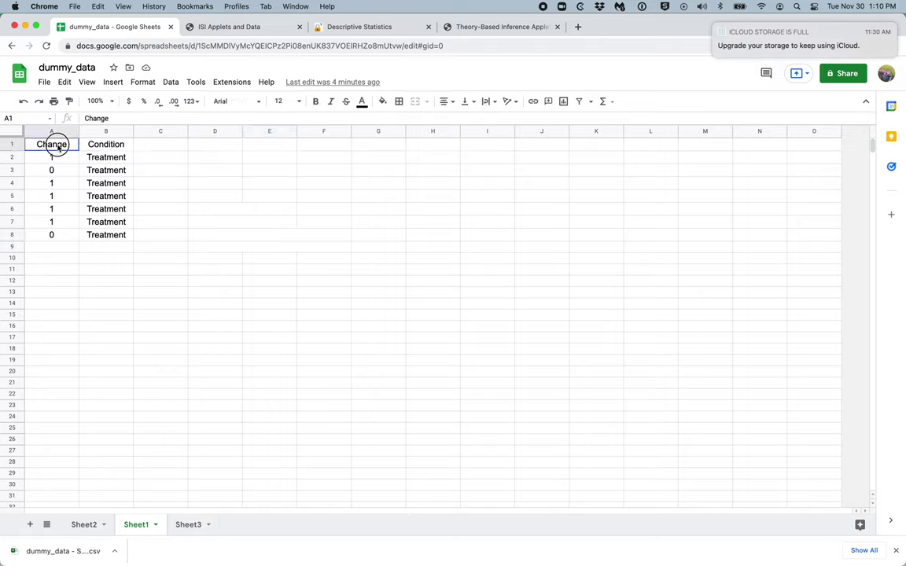
drag(58, 147, 60, 241)
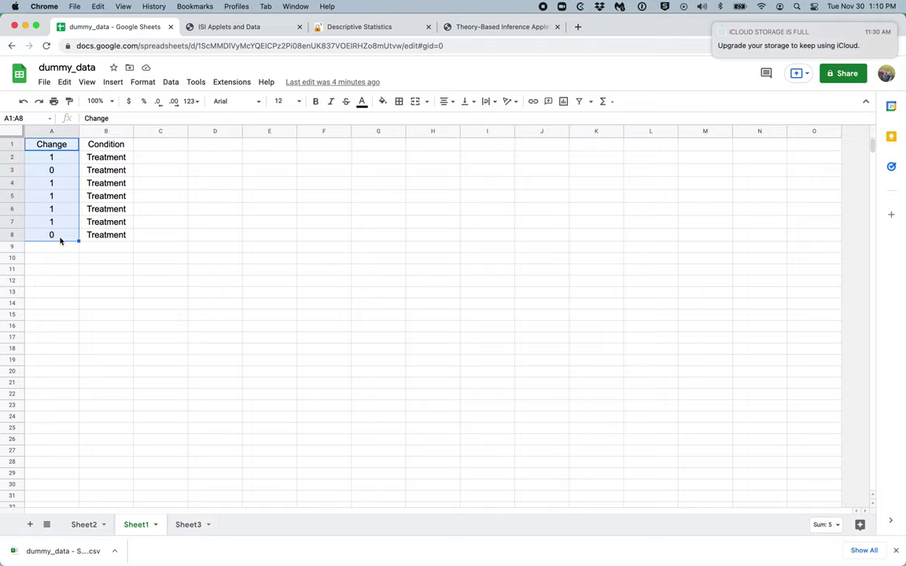
key(super+c)
Step: Switch the ISI inference applet to the One proportion scenario
click(512, 28)
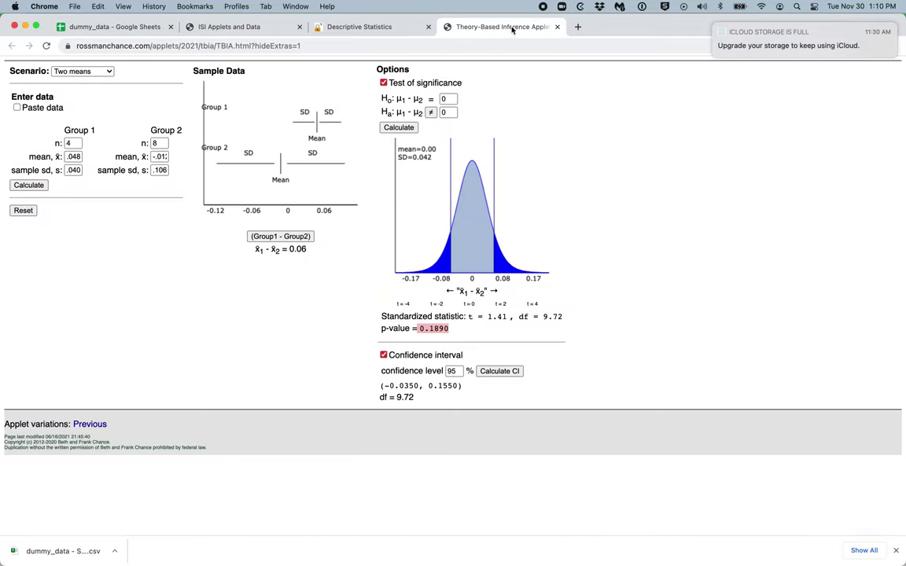
click(97, 71)
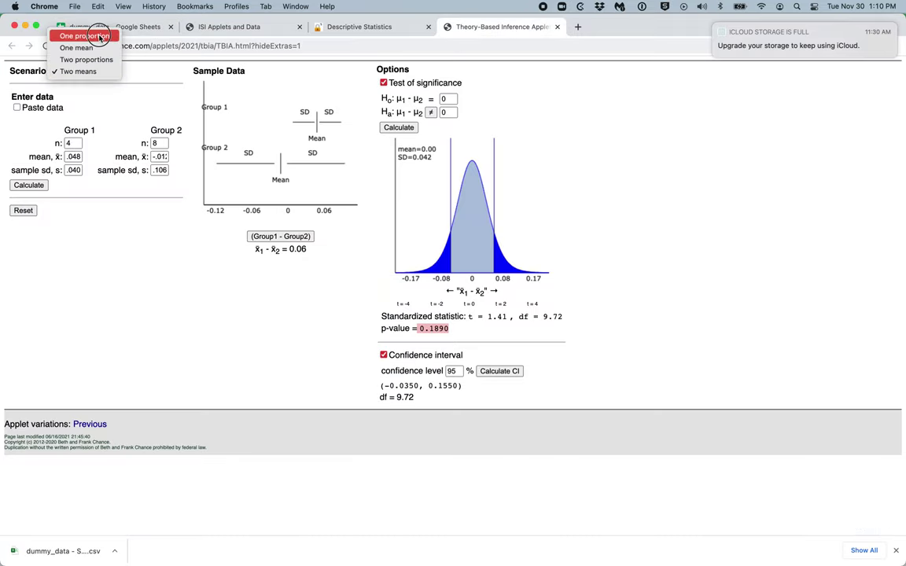
click(100, 37)
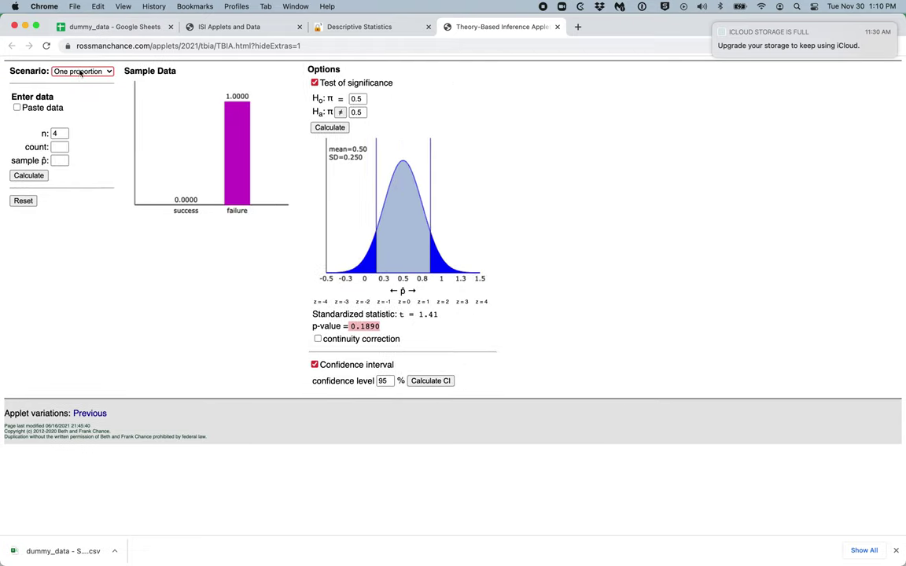
click(60, 133)
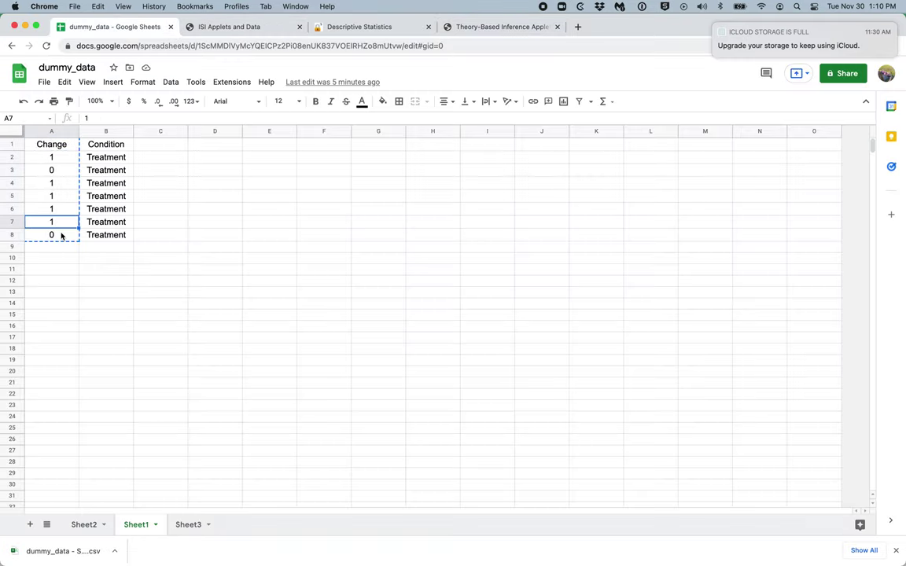
Step: Count the Change values in the spreadsheet column, ending back at the A1 header
click(59, 236)
click(57, 225)
click(57, 209)
click(58, 196)
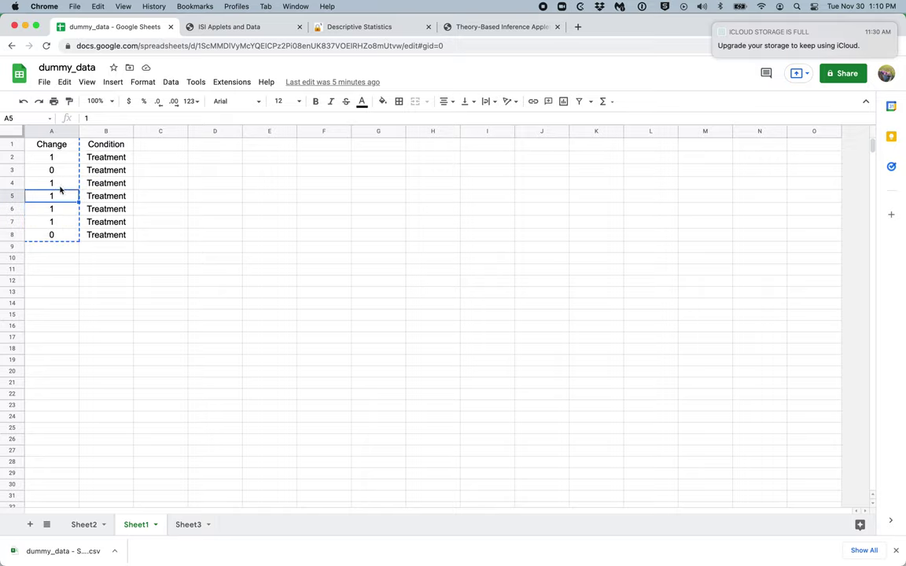
click(60, 184)
drag(61, 170, 66, 153)
click(61, 145)
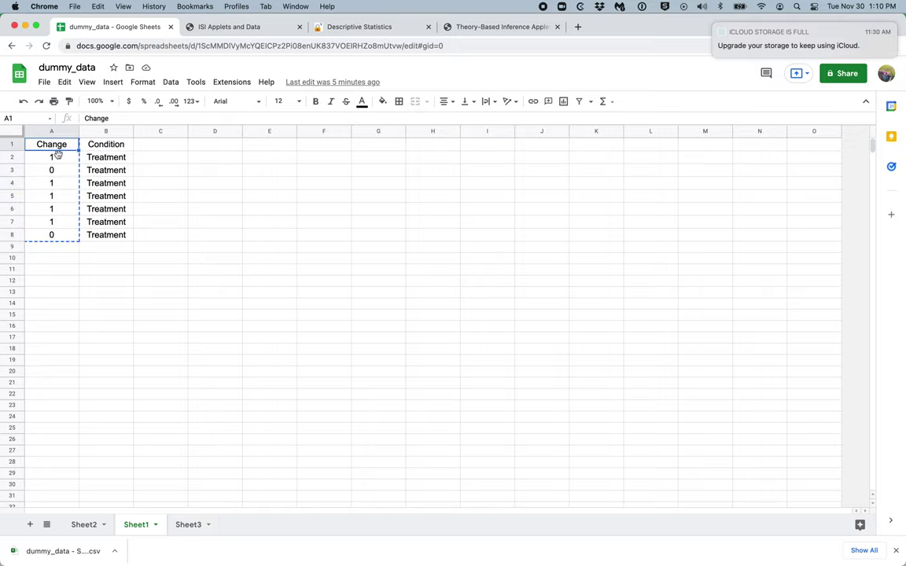
Step: Enter sample size n = 7 and count 5, then calculate the one-proportion test
click(460, 28)
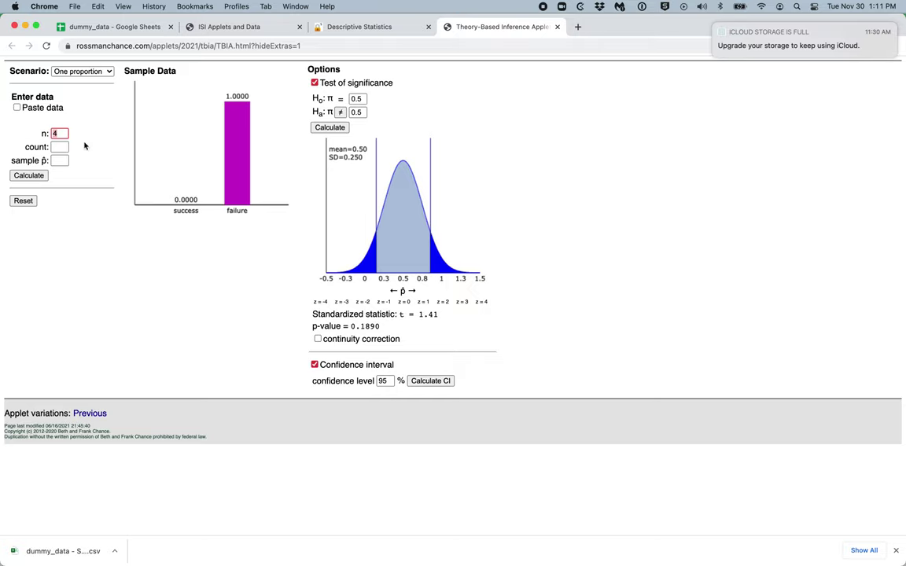
text(7)
click(59, 145)
text(5)
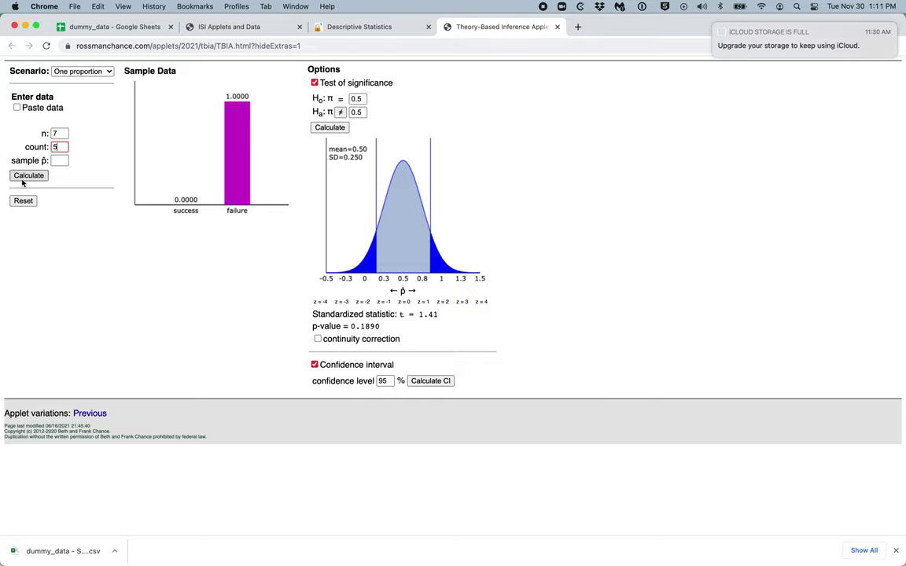
click(27, 175)
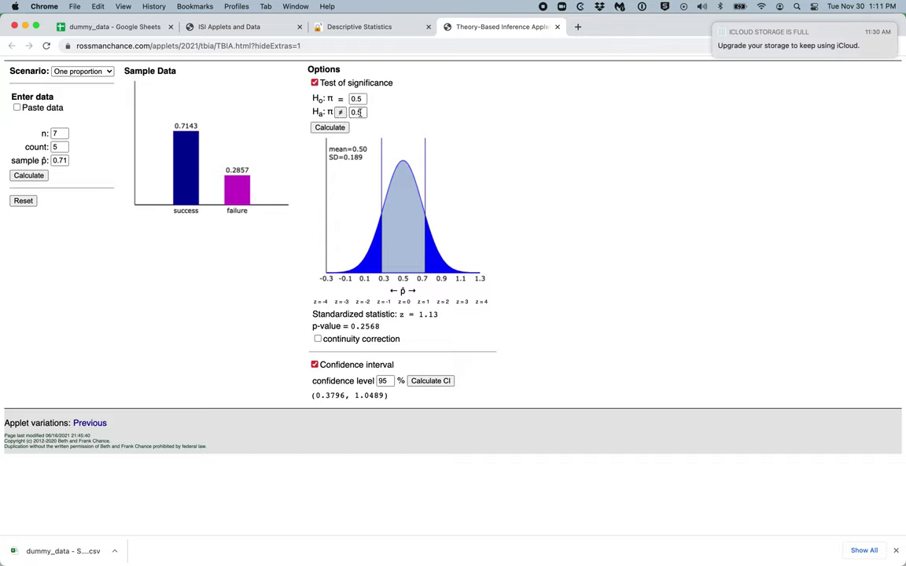
Step: Check the 0.5 hypothesized proportion, note p-value 0.2568 and z 1.13, then redisplay the 95% interval
click(354, 112)
double_click(370, 326)
double_click(435, 314)
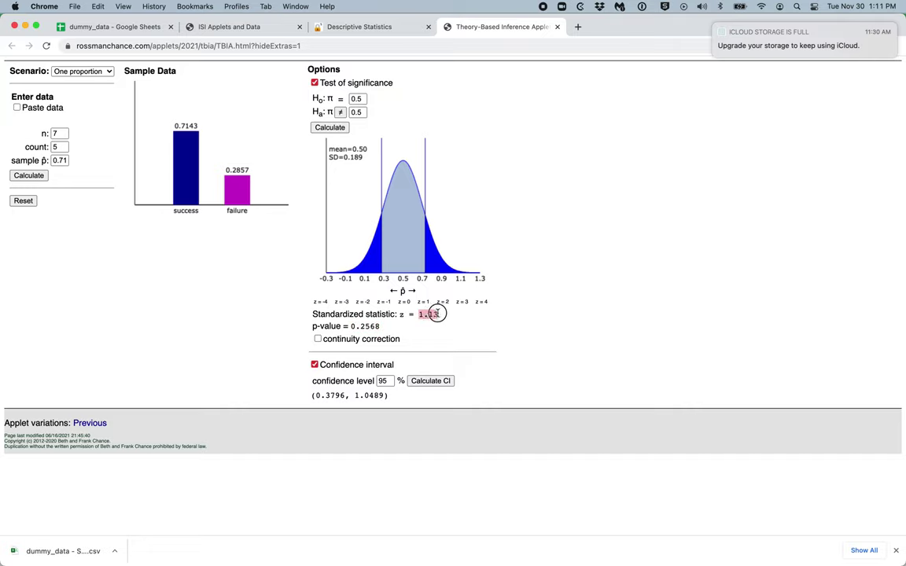
click(315, 366)
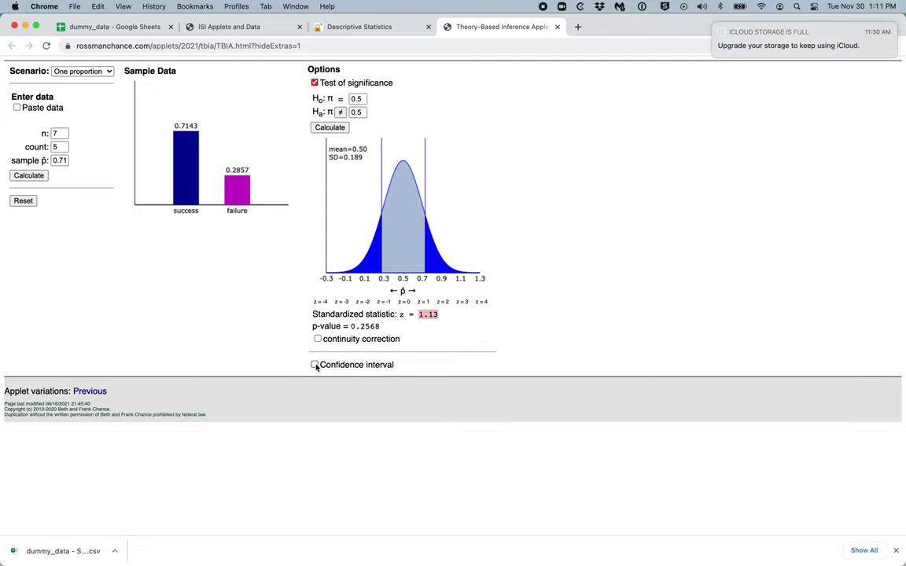
click(314, 366)
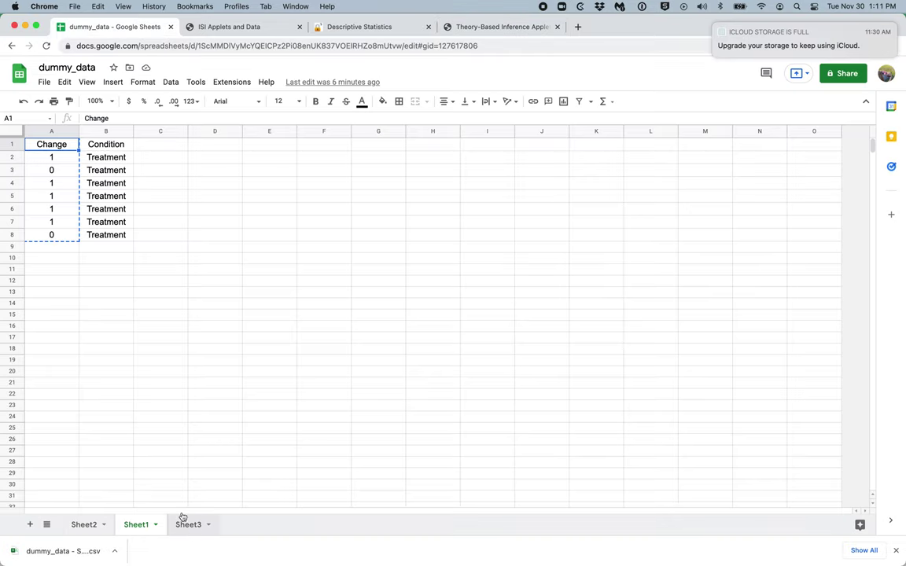
Step: Copy the Difference column range A1:A13 from Sheet3
click(183, 523)
click(48, 146)
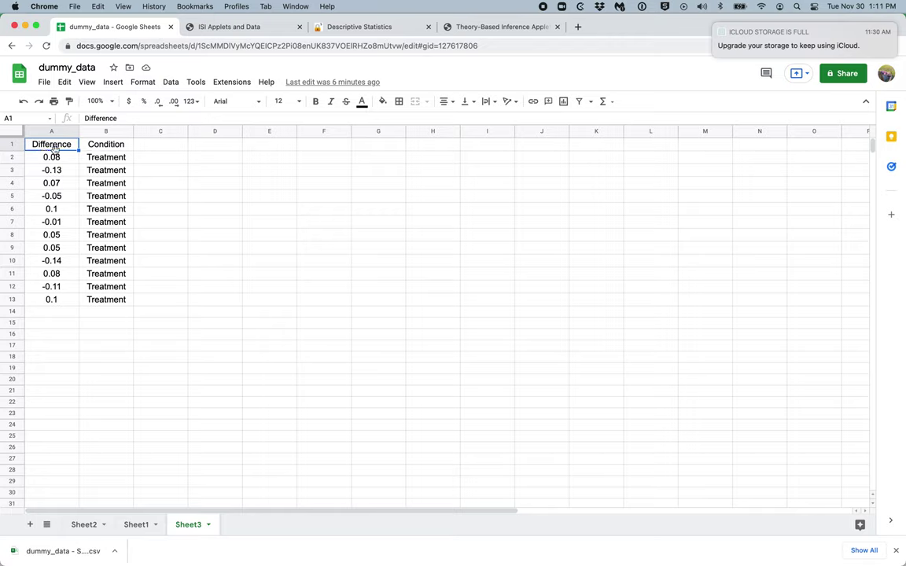
shift+click(57, 298)
key(super+c)
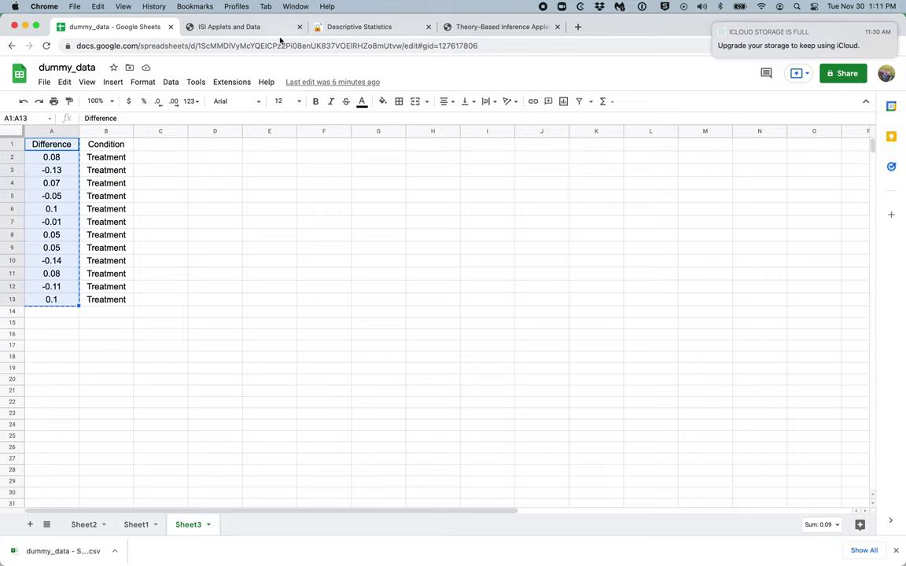
Step: Paste the Difference values into StatKey's One Quantitative Variable data, with no identifier column
click(367, 31)
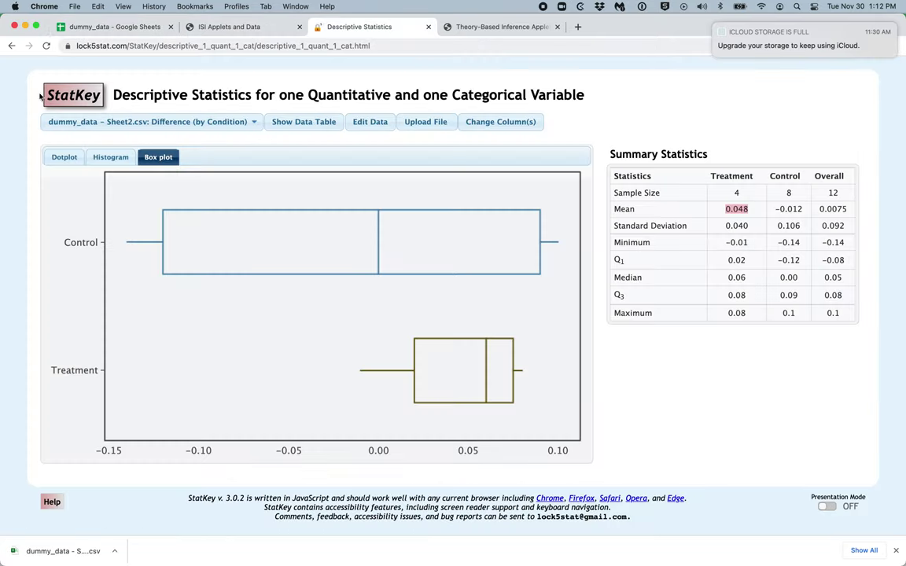
click(72, 93)
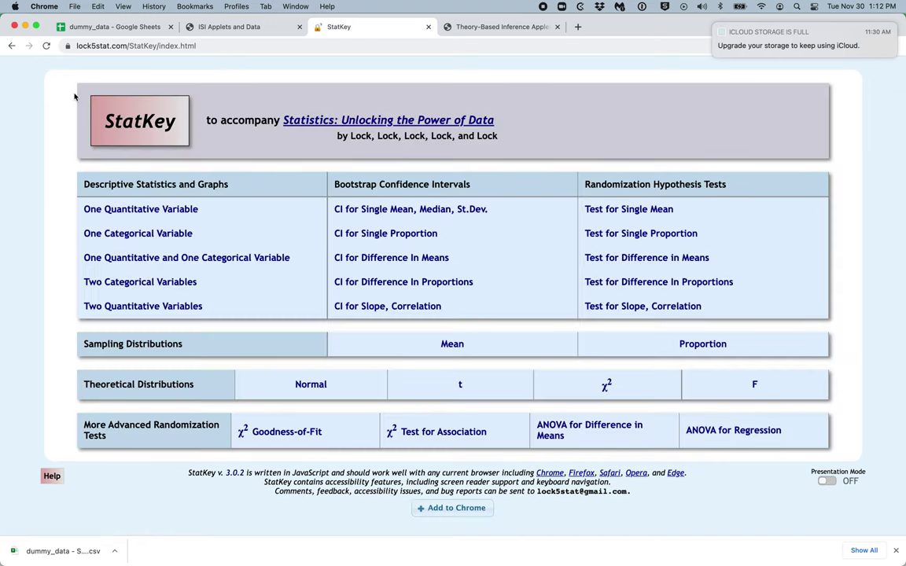
click(135, 209)
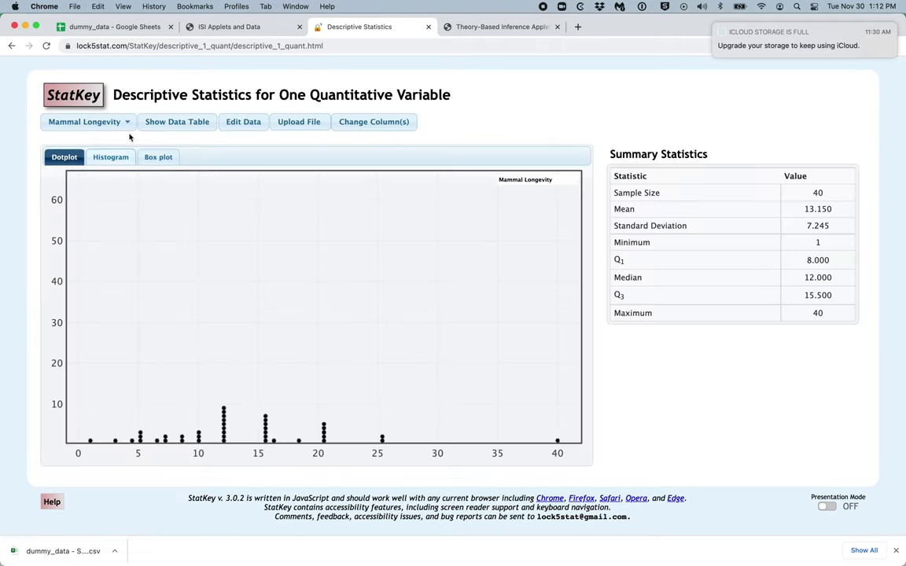
click(243, 122)
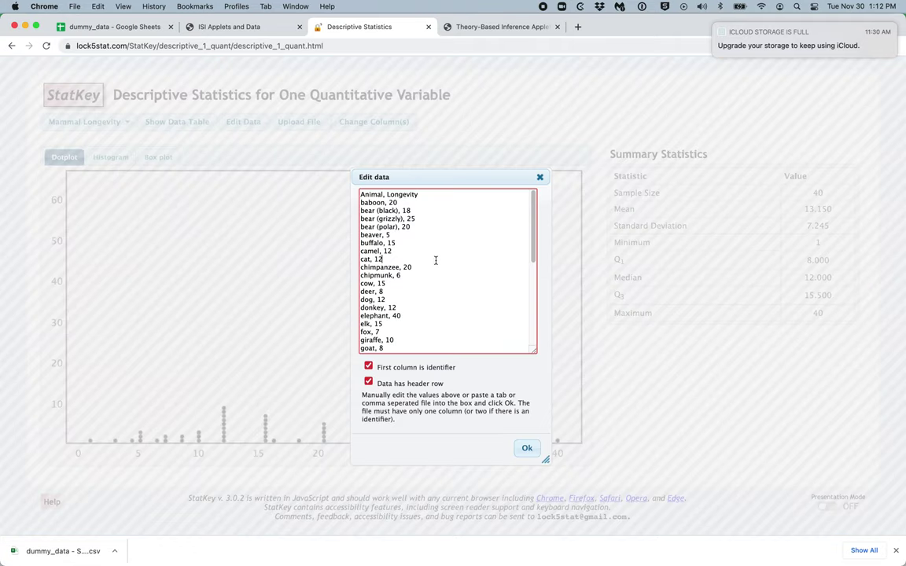
key(super+a)
key(super+v)
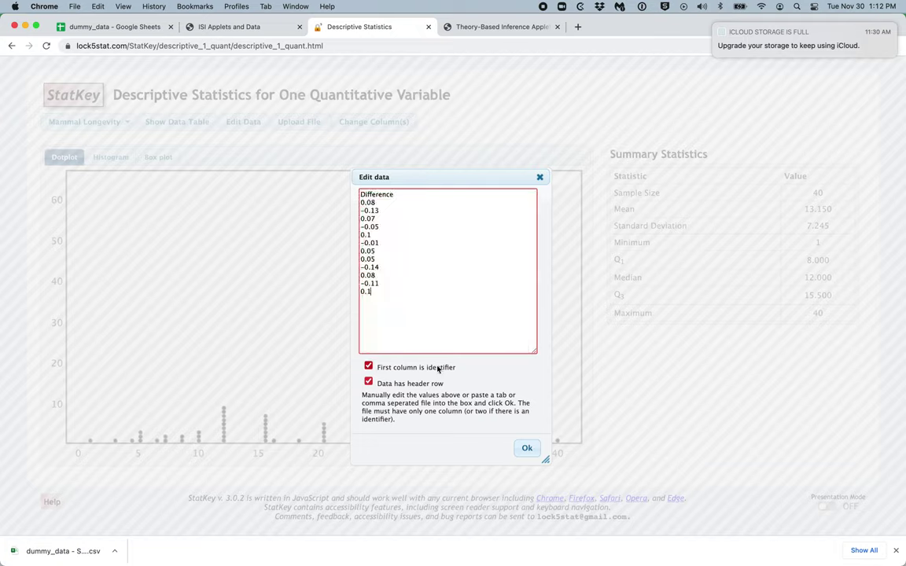
click(392, 370)
click(526, 449)
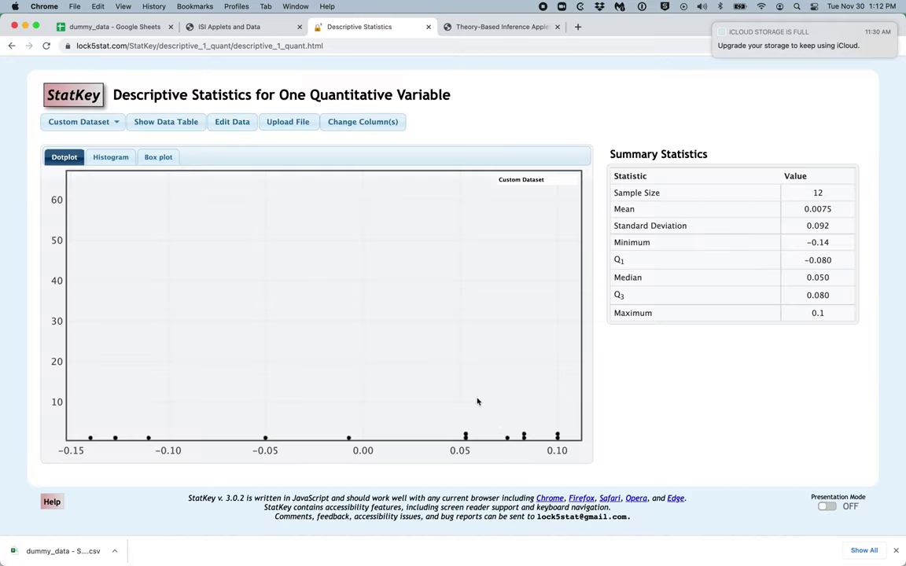
Step: Show the box plot and read off n 12, mean 0.0075 and SD 0.092
click(111, 156)
click(143, 157)
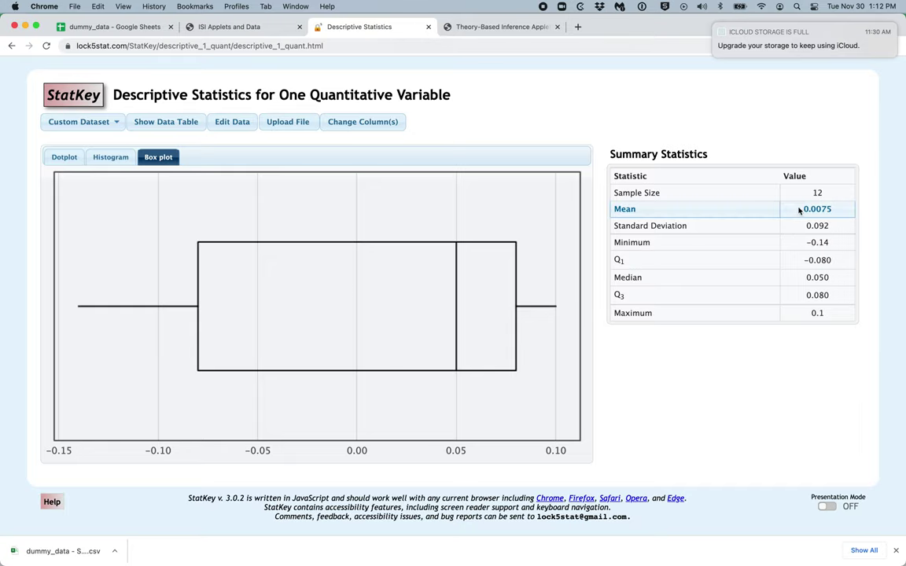
double_click(820, 195)
double_click(829, 209)
double_click(829, 226)
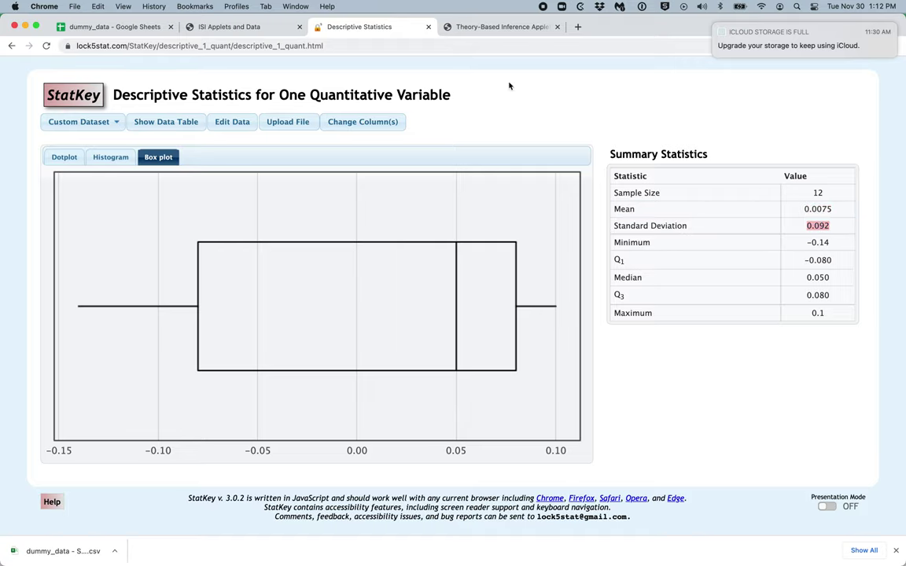
Step: Switch the applet to the One mean scenario with sample size 12
click(481, 33)
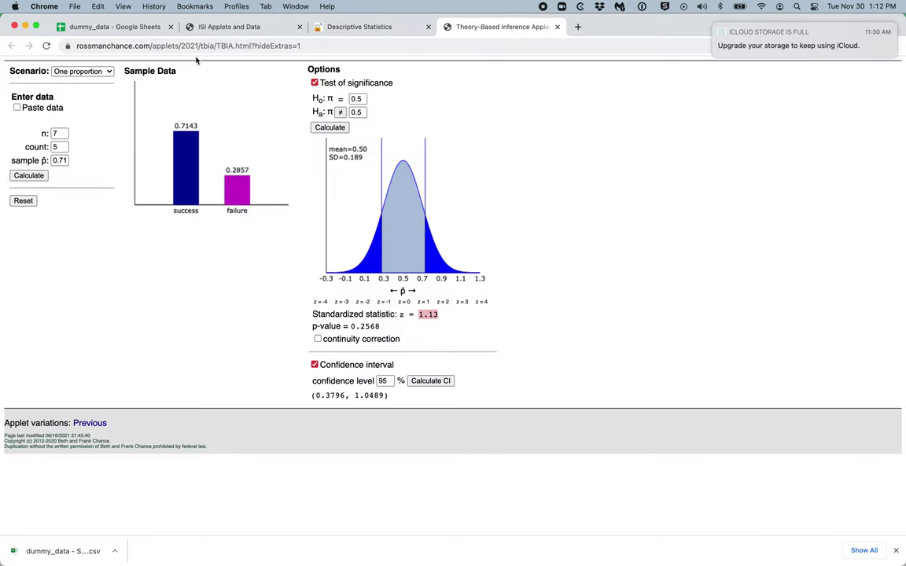
click(88, 71)
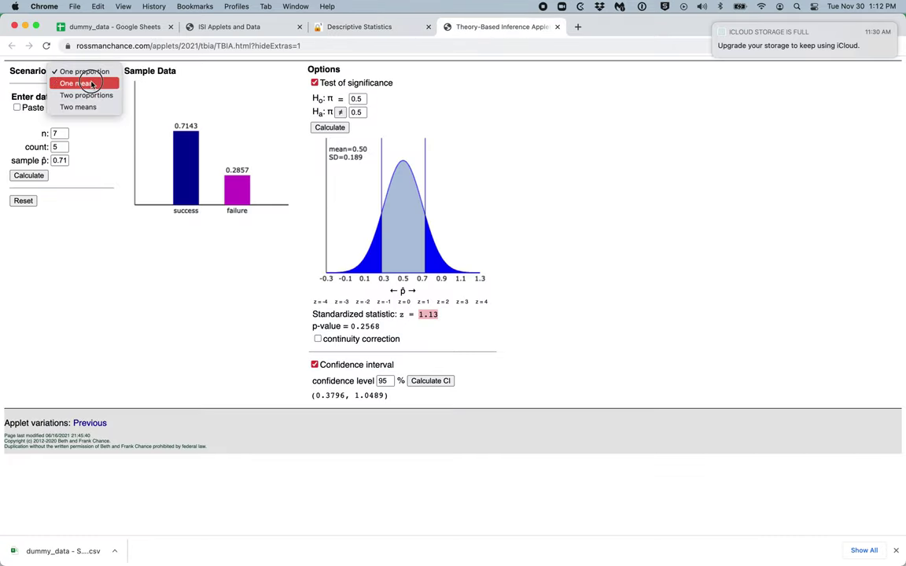
click(79, 83)
drag(75, 136, 44, 128)
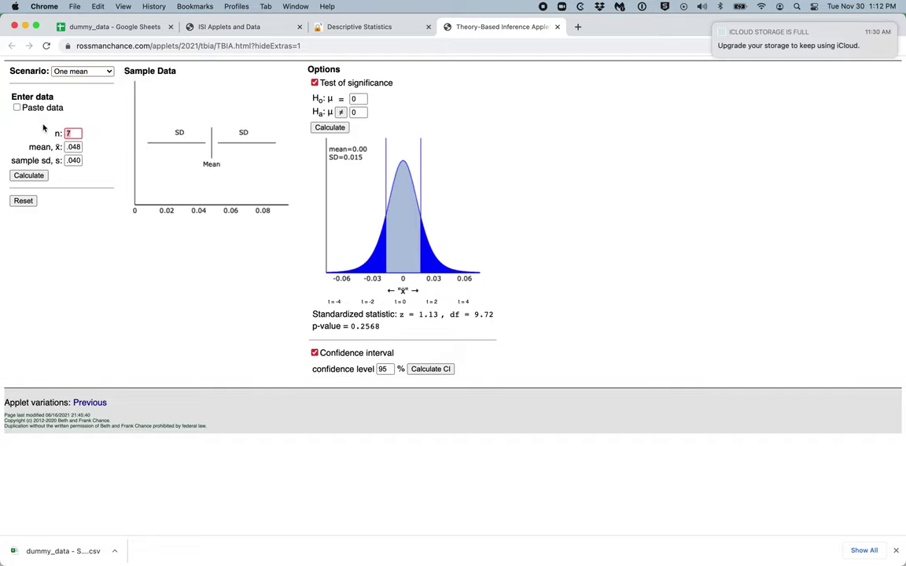
text(12)
key(Tab)
Step: Enter mean .007 and SD .092 from StatKey, then calculate the one-mean test
click(377, 27)
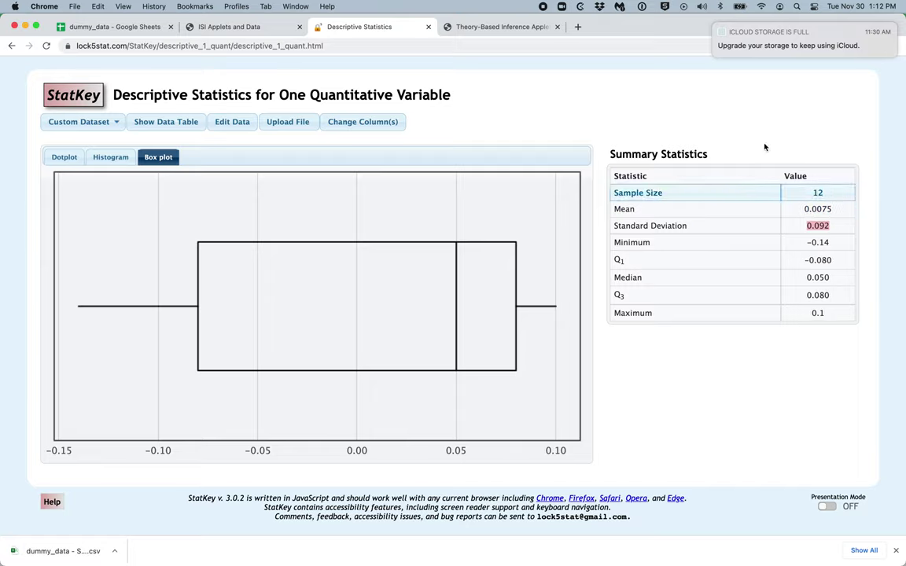
click(458, 28)
text(.0075)
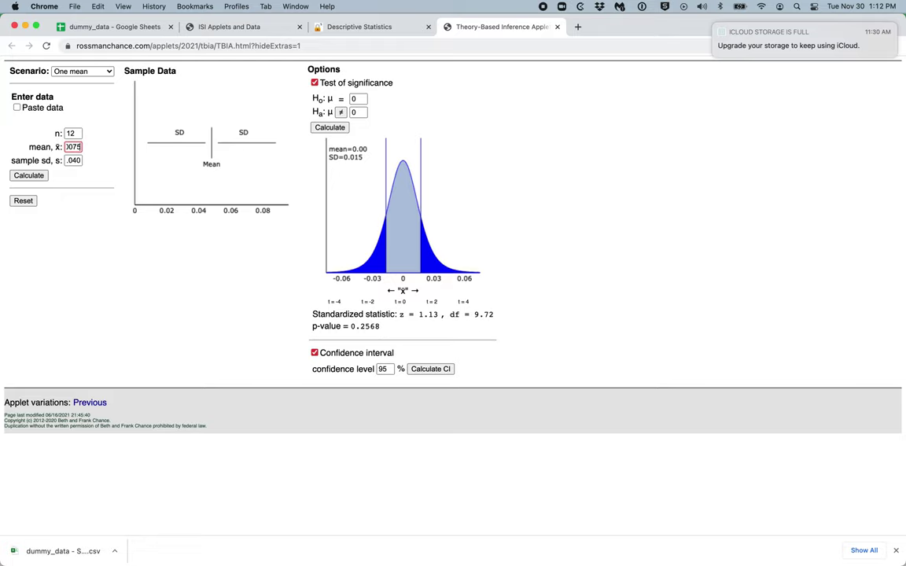
key(Tab)
click(365, 30)
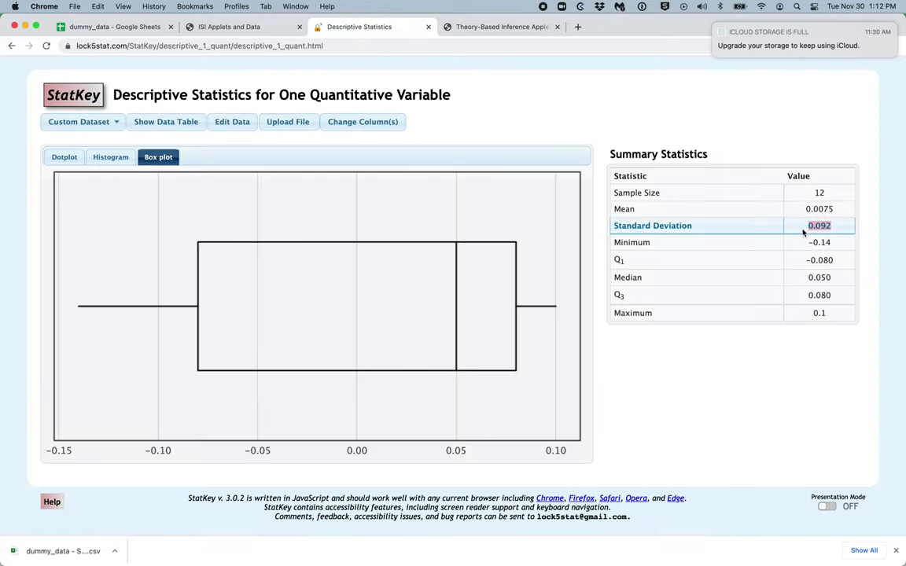
click(478, 30)
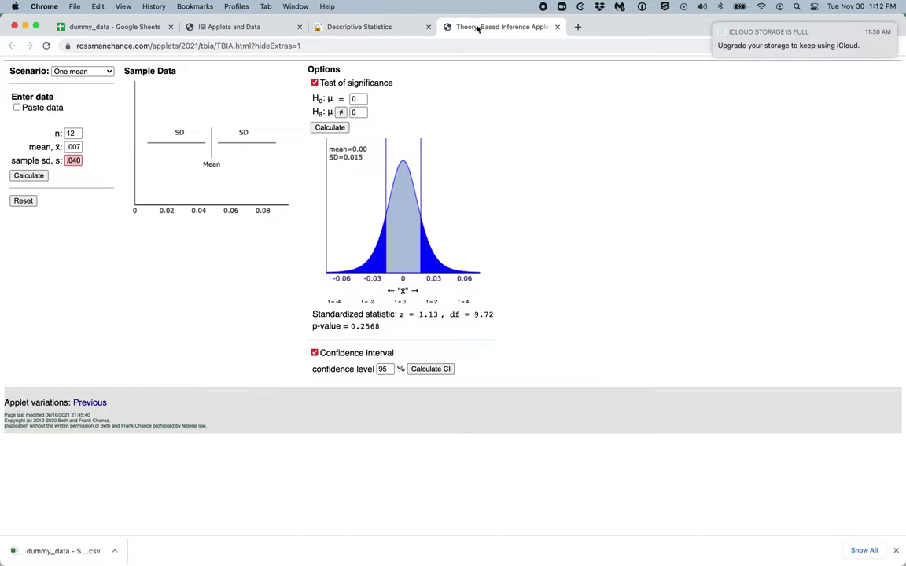
text(.0)
click(32, 176)
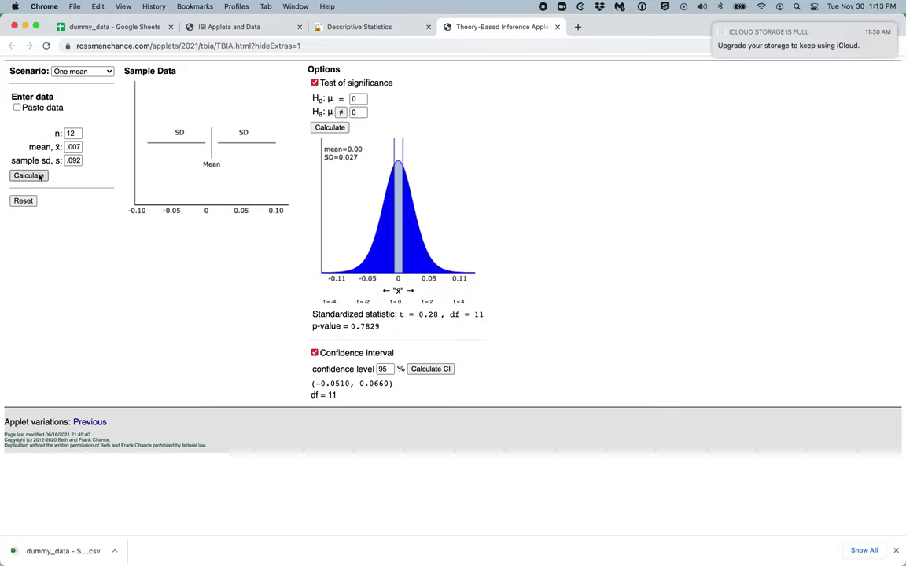
Step: Redisplay the test (t = 0.28, p-value 0.7829) plus the 95% interval (−0.0510, 0.0660)
click(315, 83)
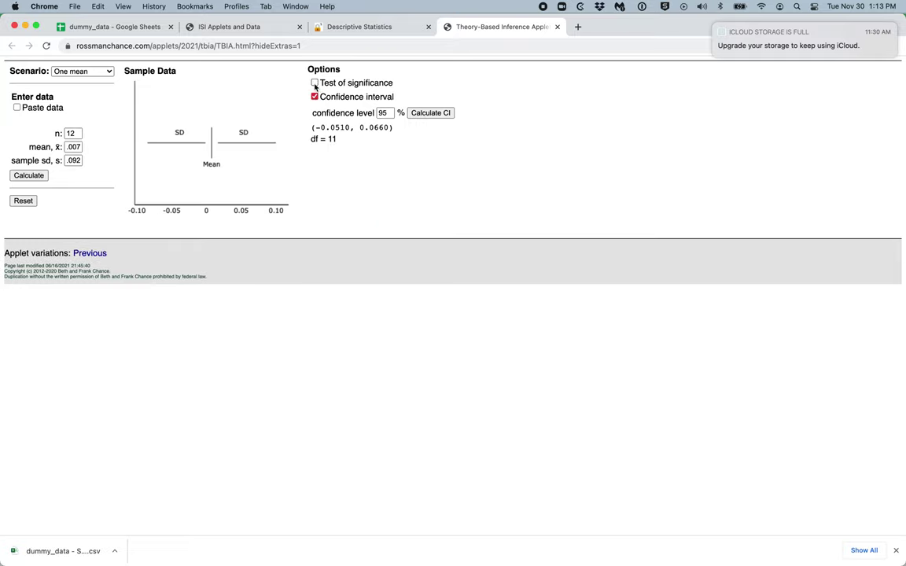
click(315, 96)
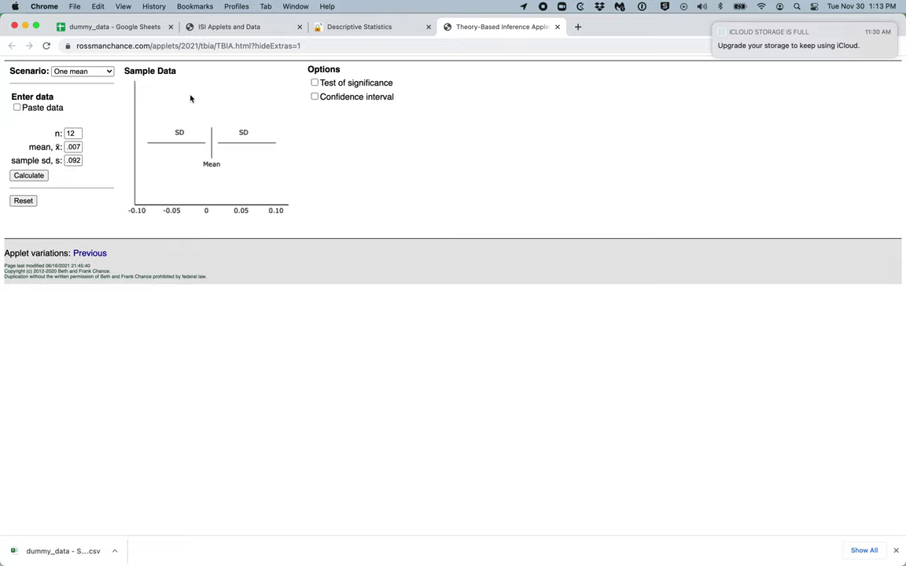
click(315, 83)
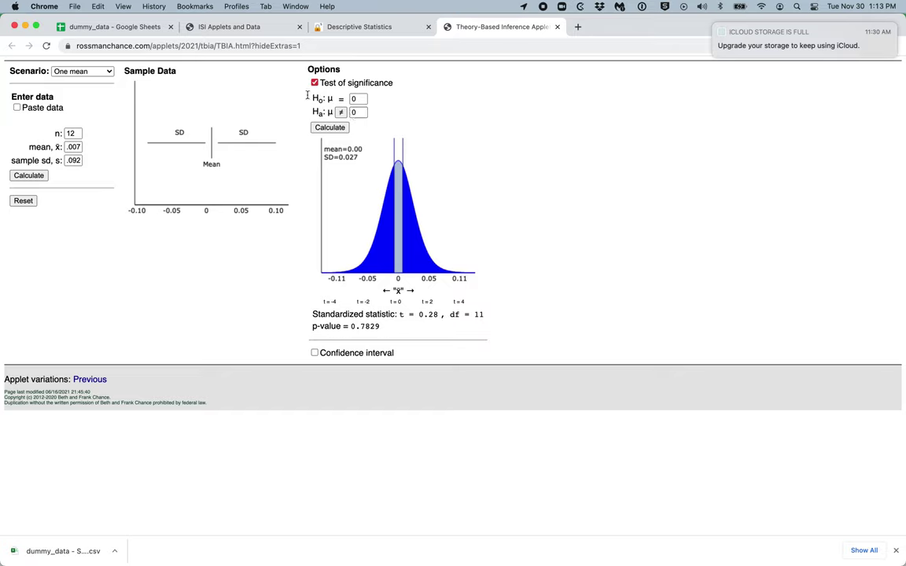
click(336, 131)
drag(401, 313, 438, 314)
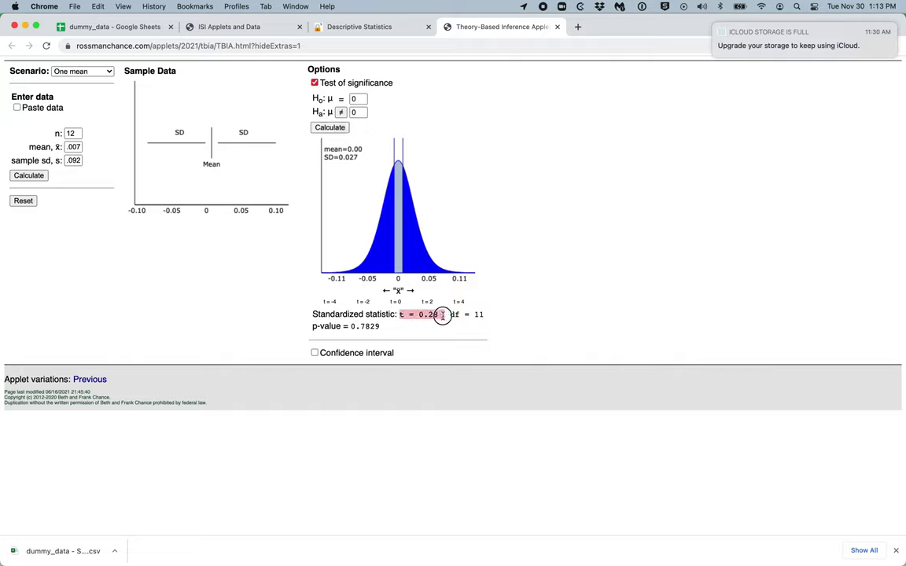
drag(350, 326, 380, 325)
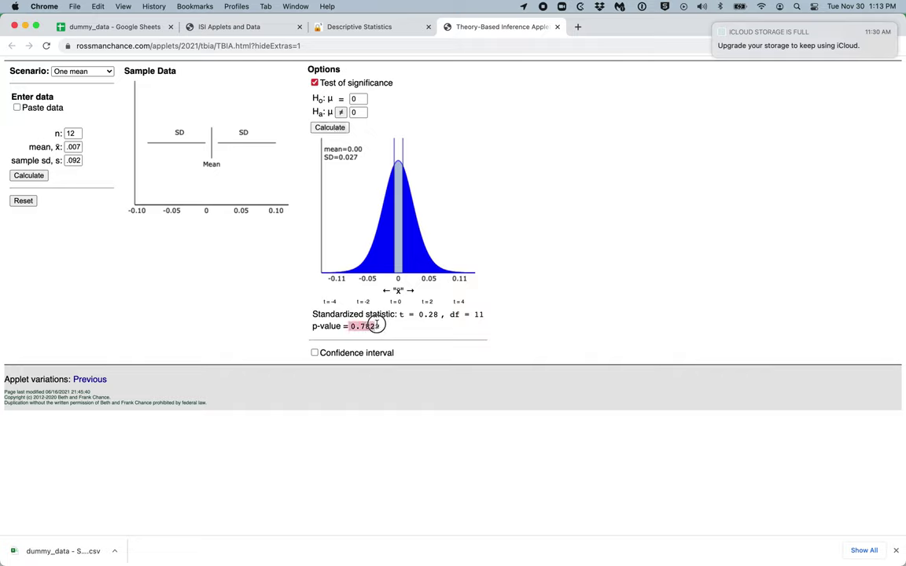
click(316, 353)
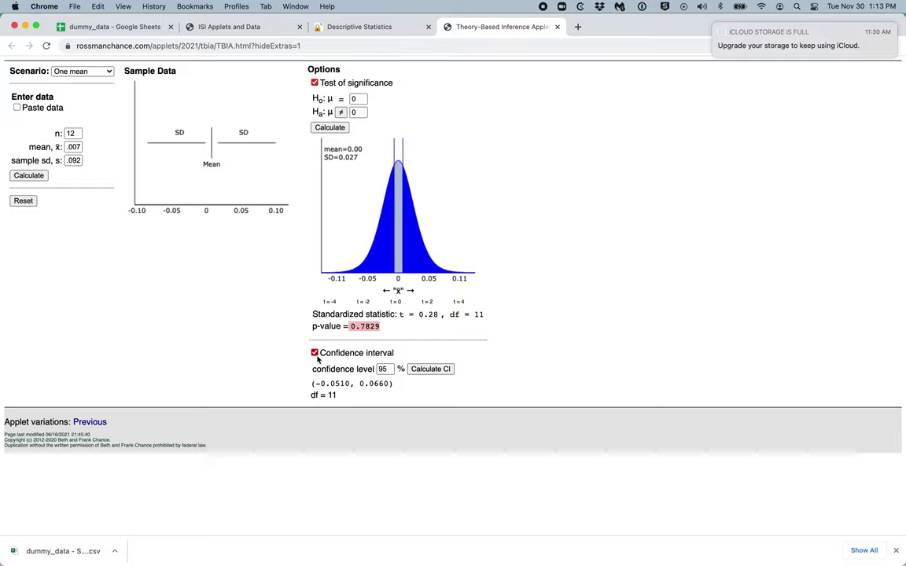